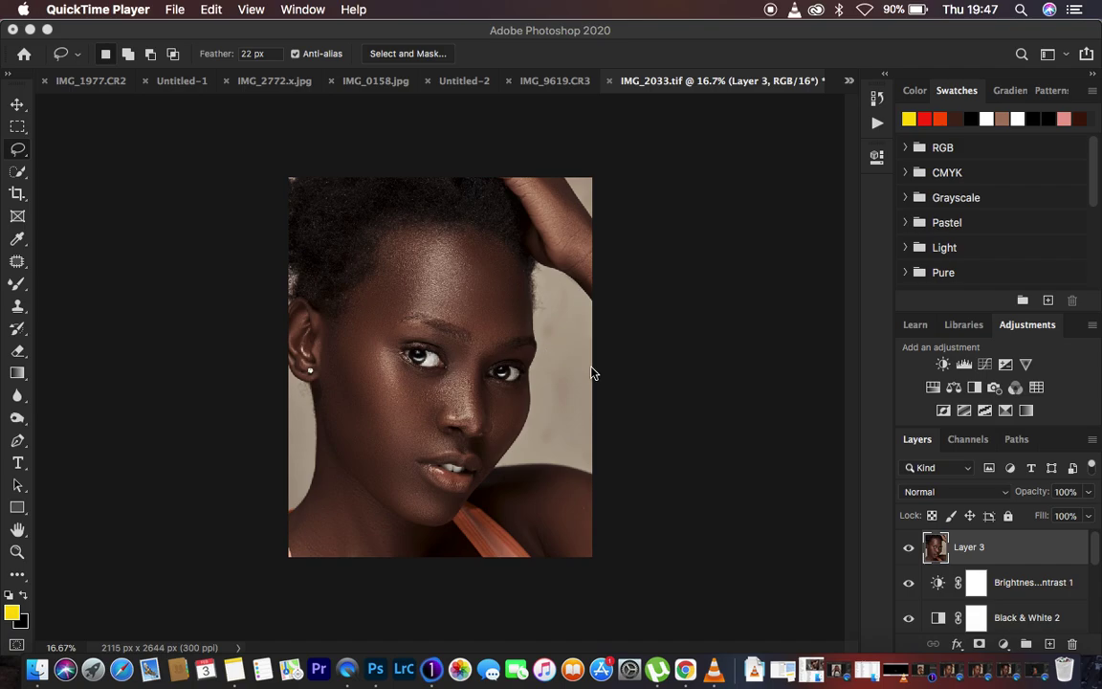
- Add a Curves adjustment layer above Layer 3 and open Color Range with Sampled Colors and a Quick Mask selection preview
{"action": "left_click", "coordinate": [1003, 645]}
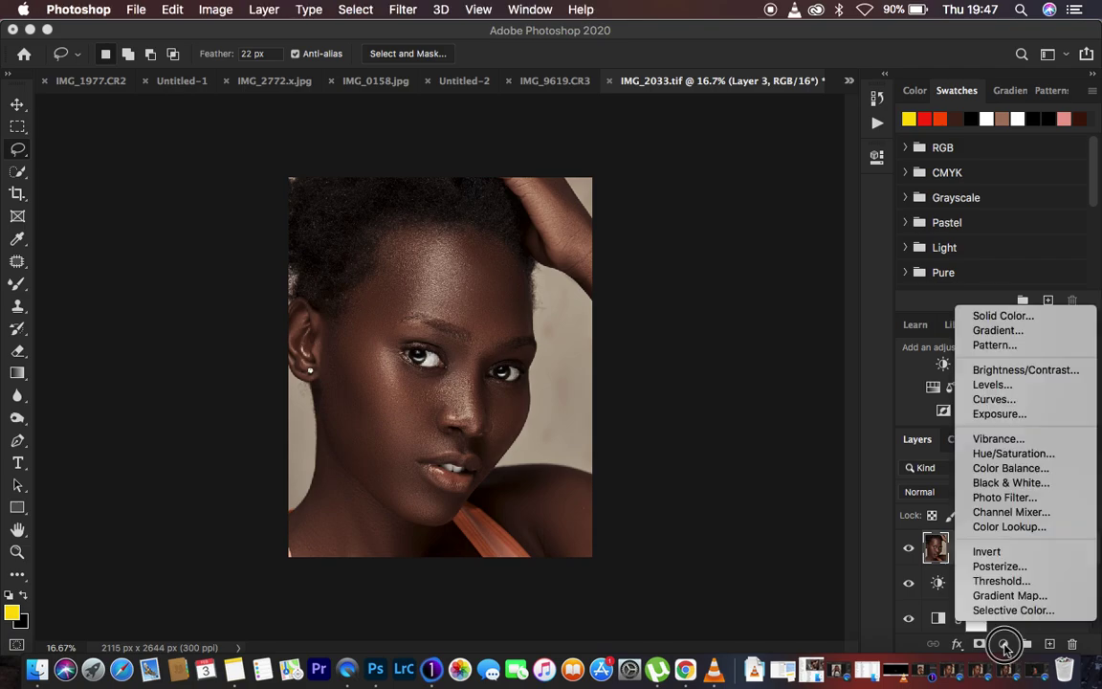
{"action": "left_click", "coordinate": [993, 400]}
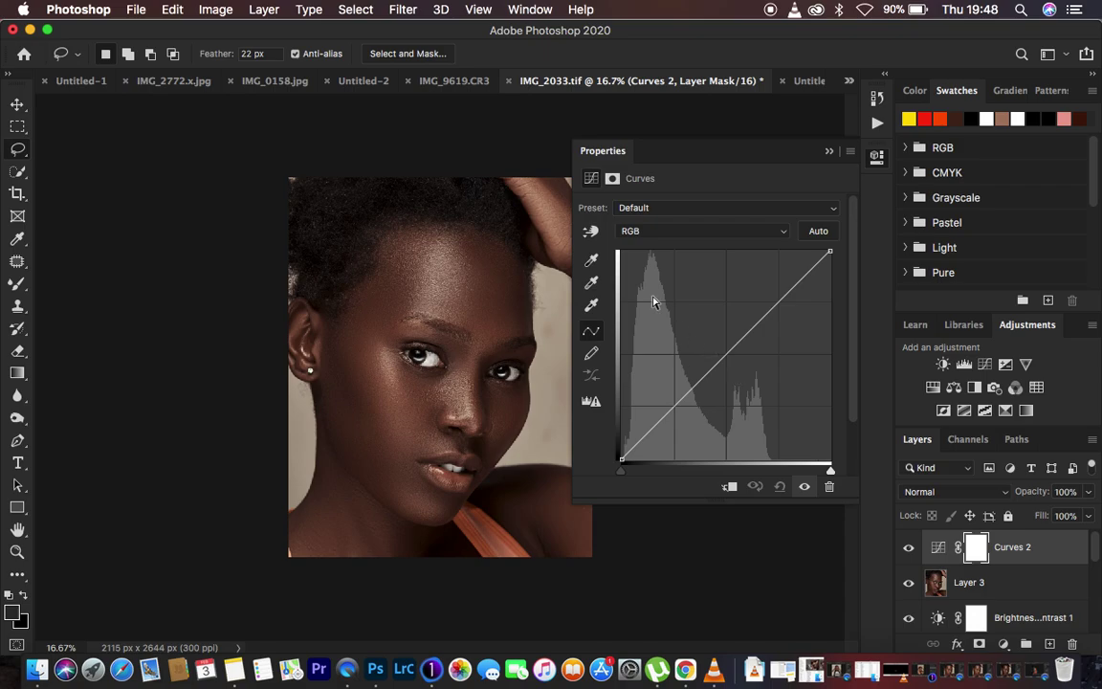
{"action": "left_click", "coordinate": [358, 11]}
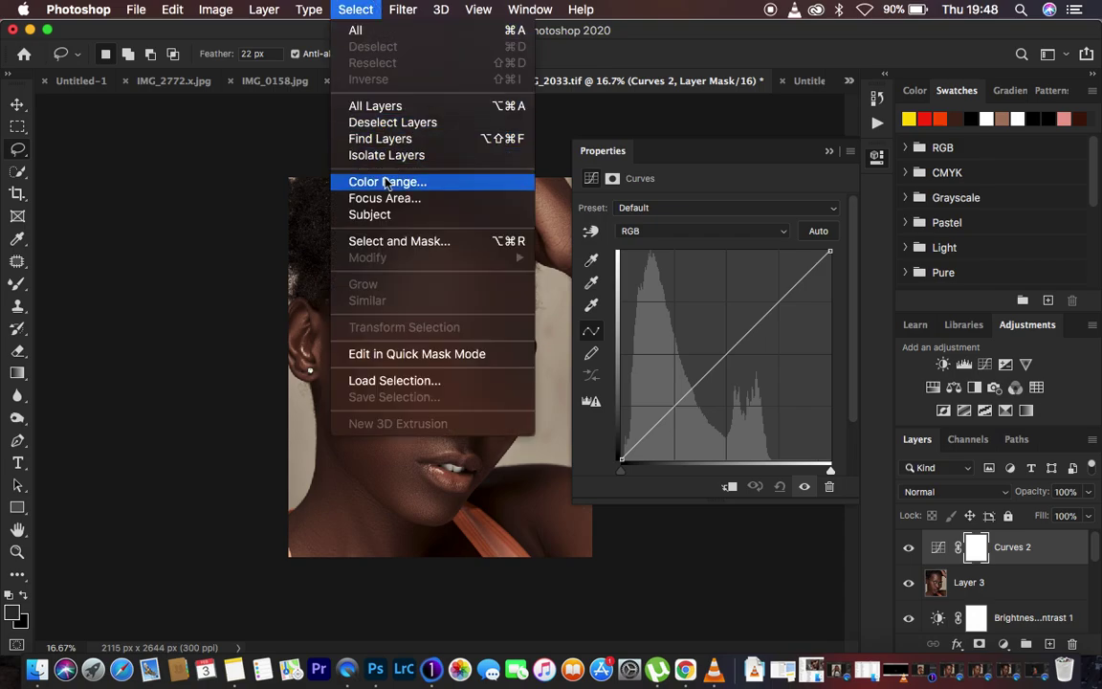
{"action": "left_click", "coordinate": [386, 182]}
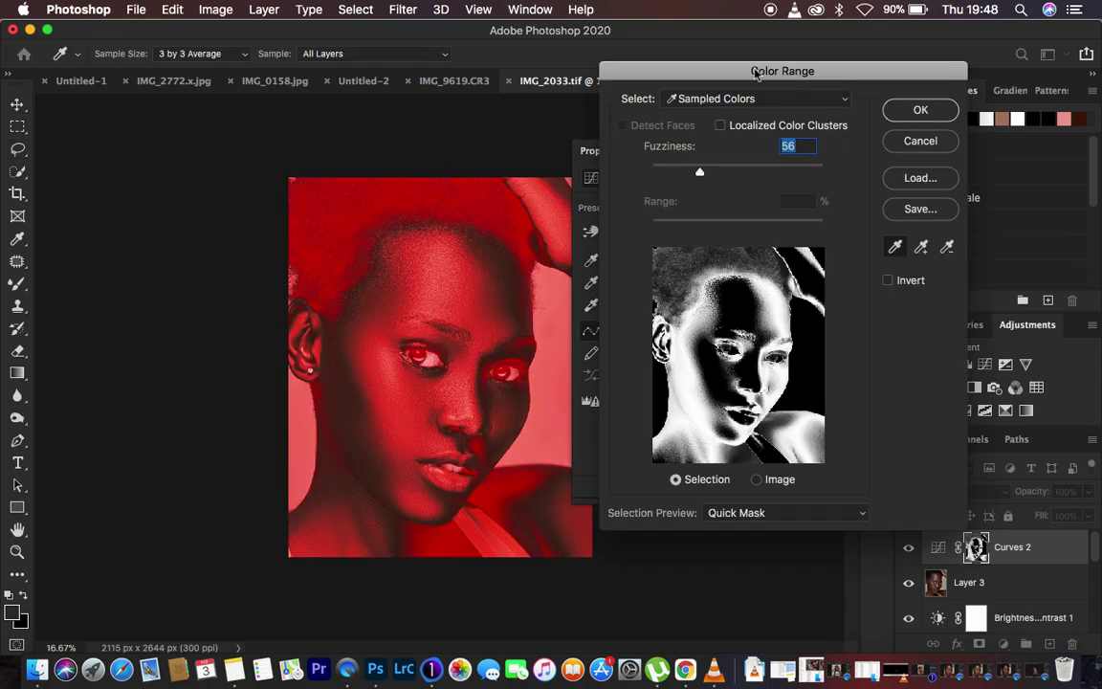
{"action": "left_click_drag", "start_coordinate": [755, 73], "coordinate": [717, 45]}
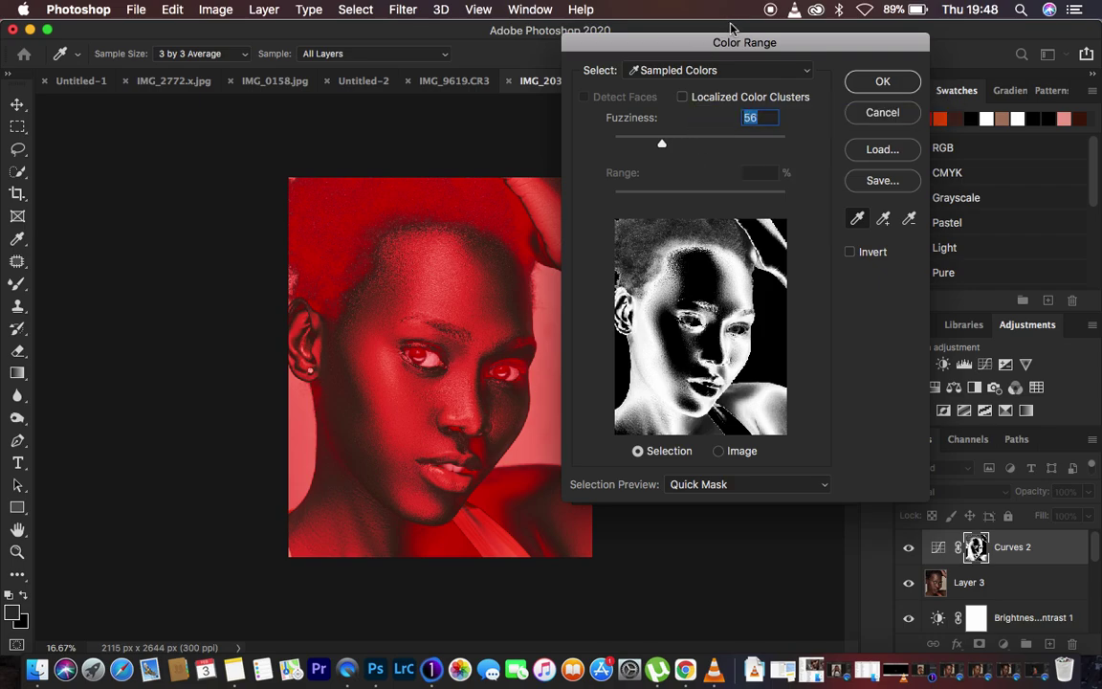
{"action": "left_click", "coordinate": [672, 70]}
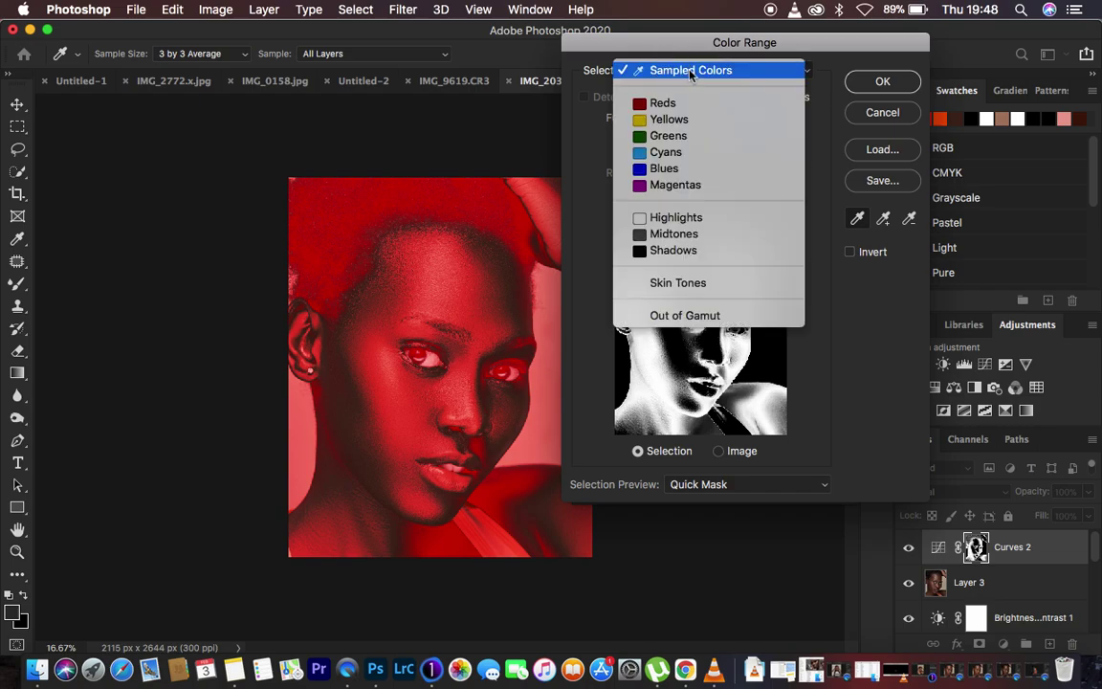
{"action": "left_click", "coordinate": [691, 73]}
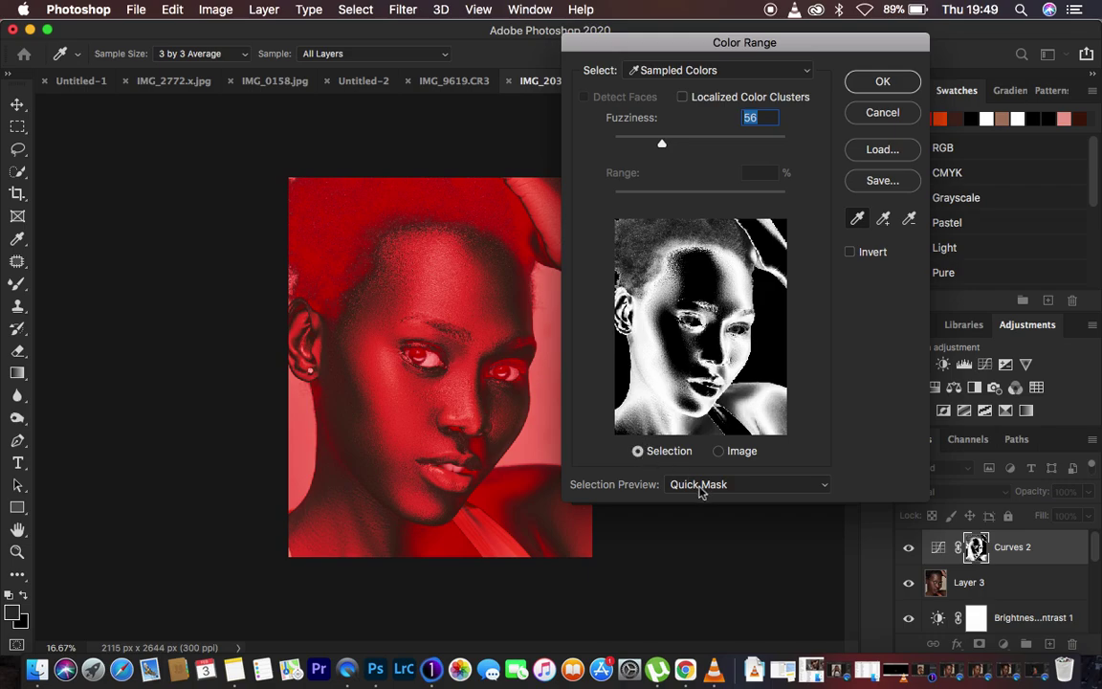
{"action": "left_click", "coordinate": [730, 485]}
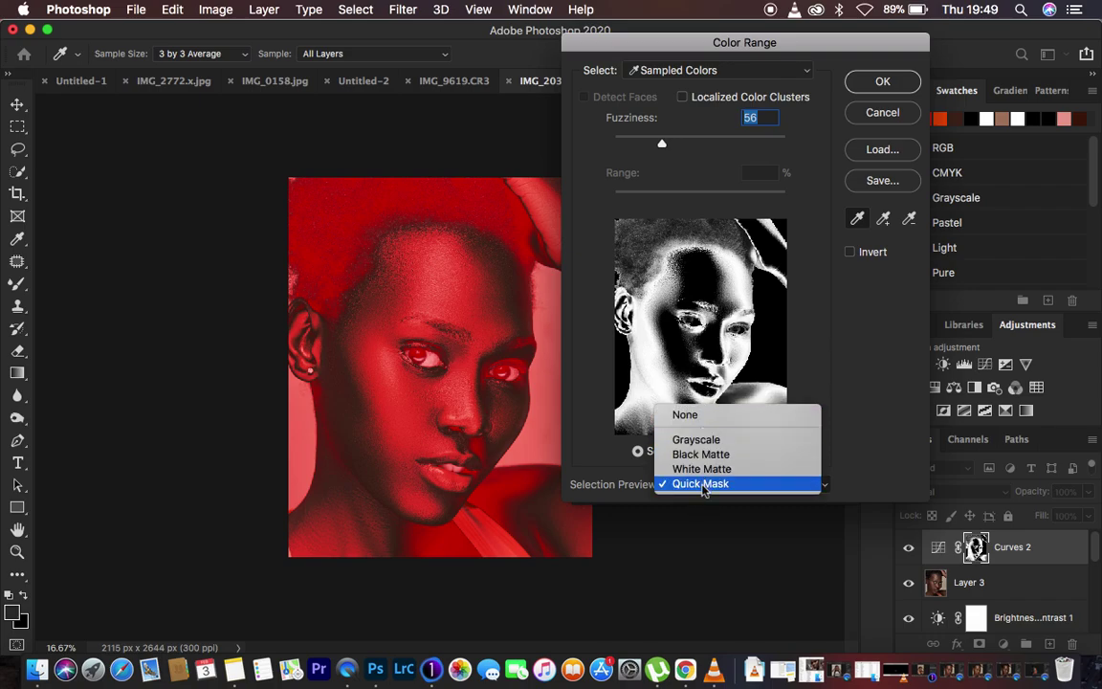
{"action": "left_click", "coordinate": [704, 485]}
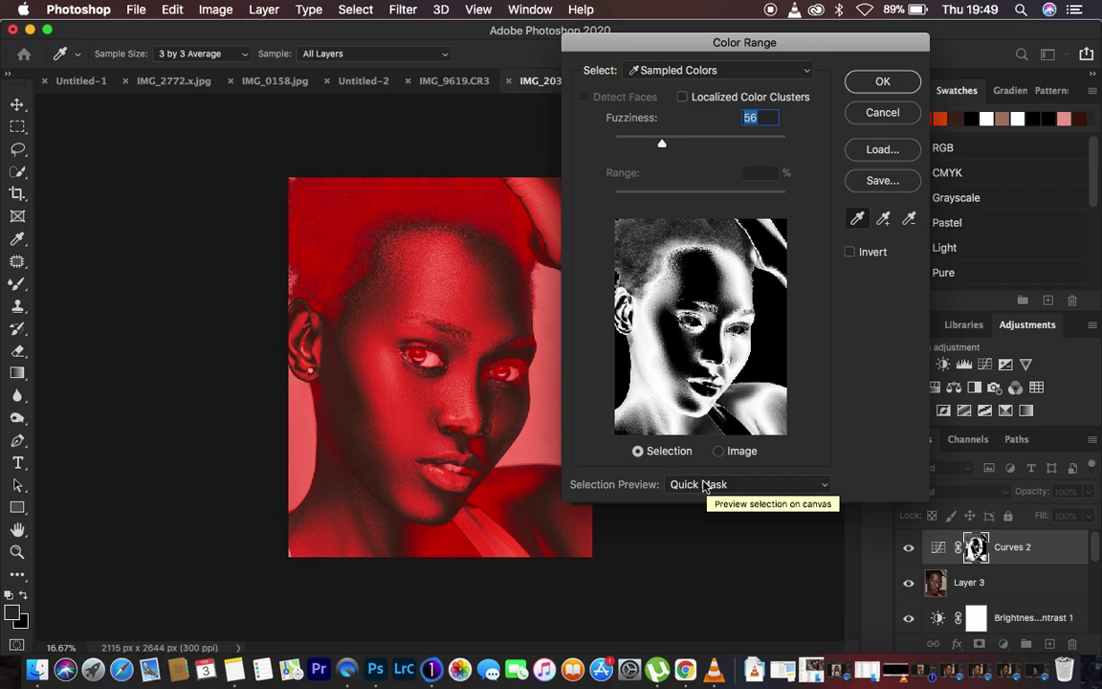
- Mask the Curves layer to the skin highlights by sampling the bright cheek area beside the eye with fuzziness 73
{"action": "left_click_drag", "start_coordinate": [660, 143], "coordinate": [590, 143]}
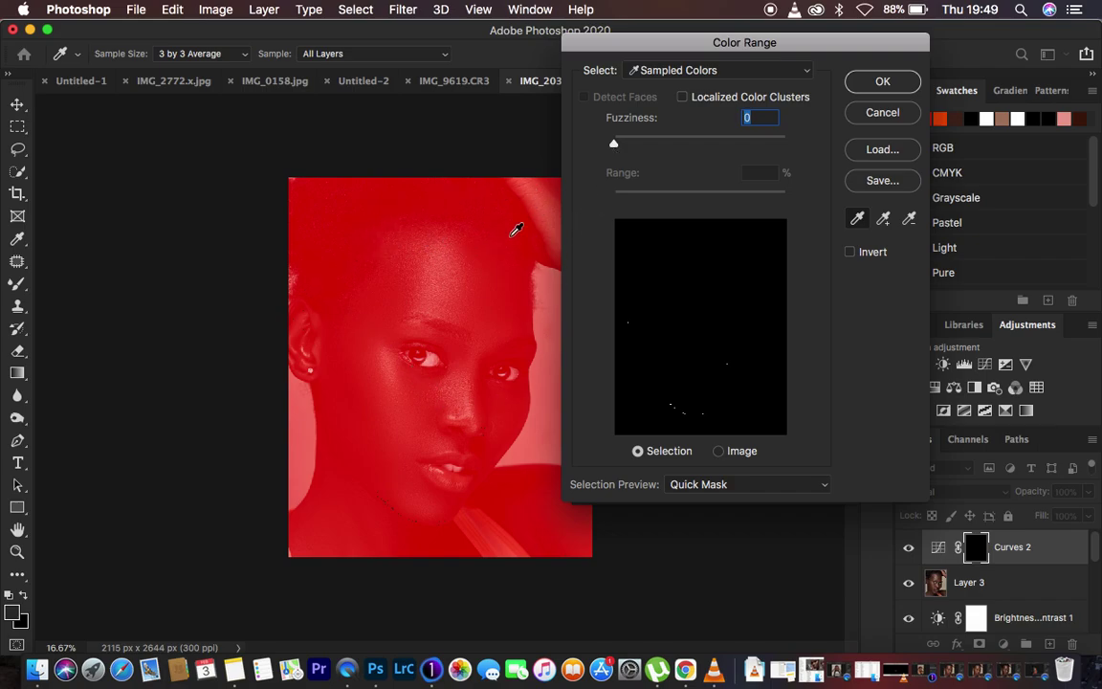
{"action": "left_click", "coordinate": [393, 356]}
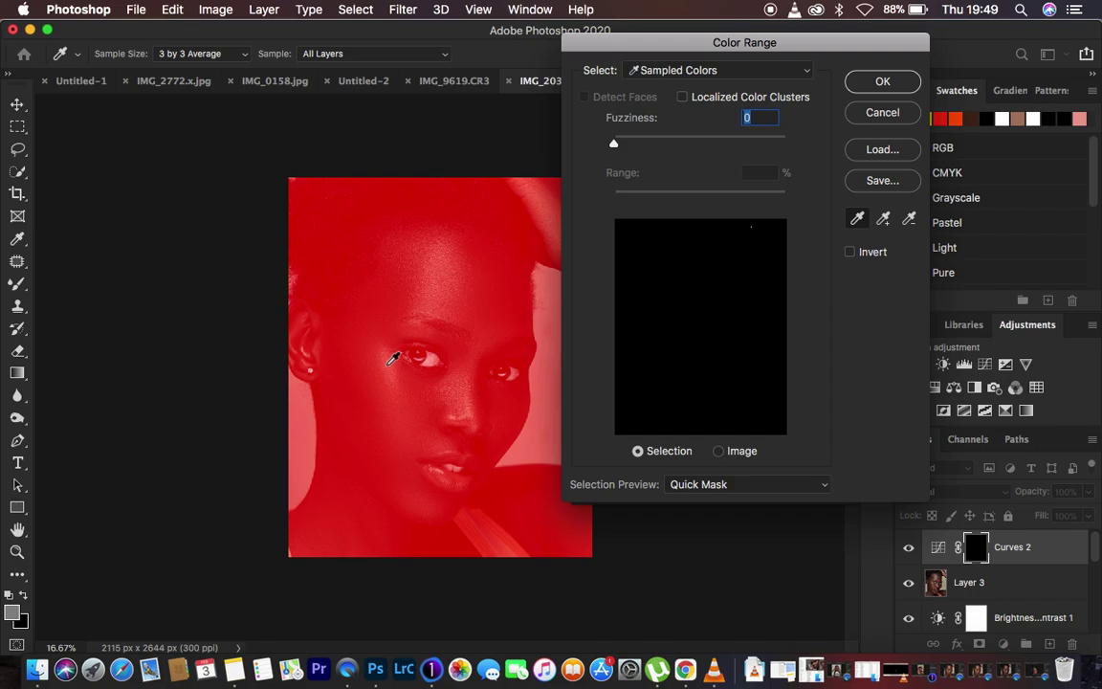
{"action": "left_click", "coordinate": [387, 362]}
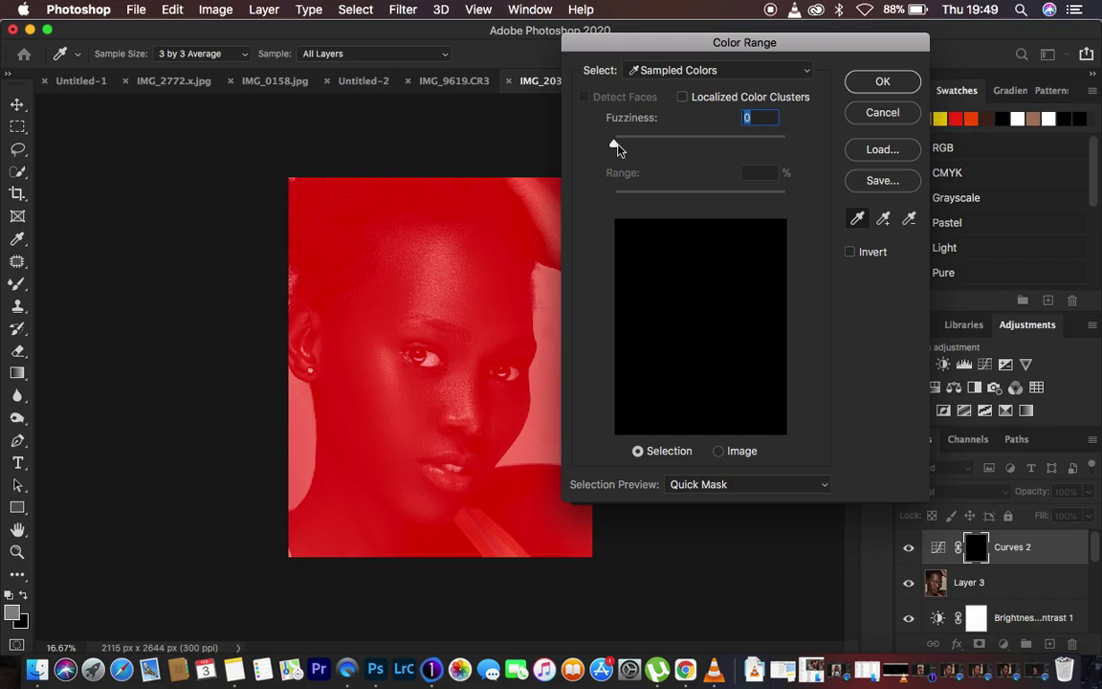
{"action": "left_click_drag", "start_coordinate": [615, 145], "coordinate": [665, 145]}
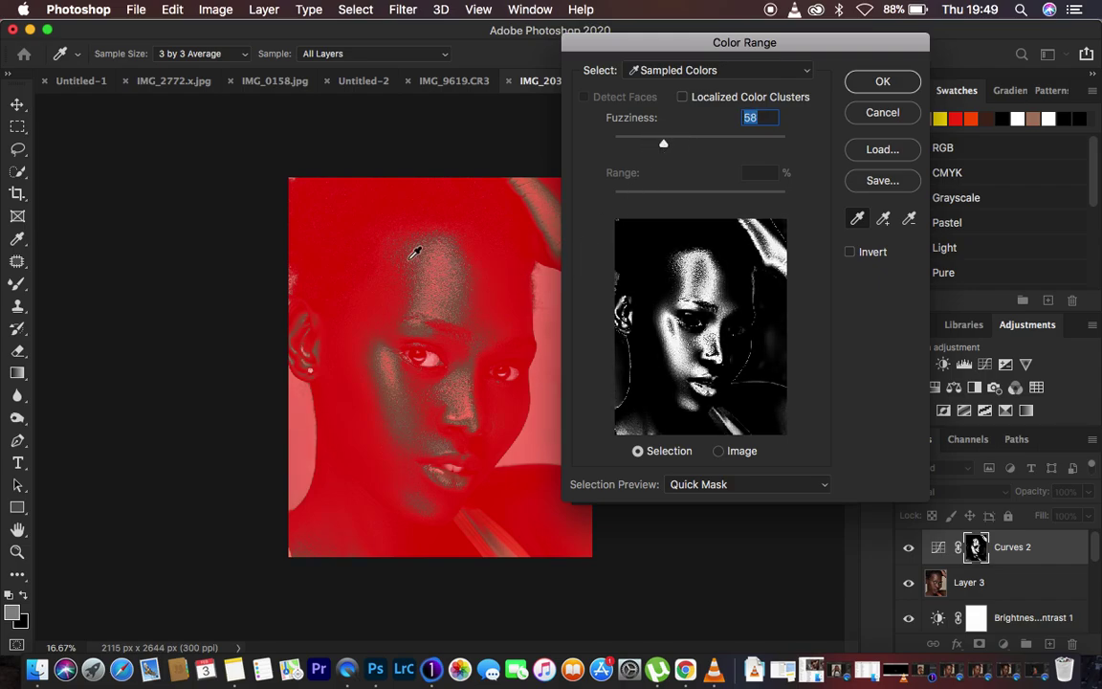
{"action": "left_click", "coordinate": [393, 356]}
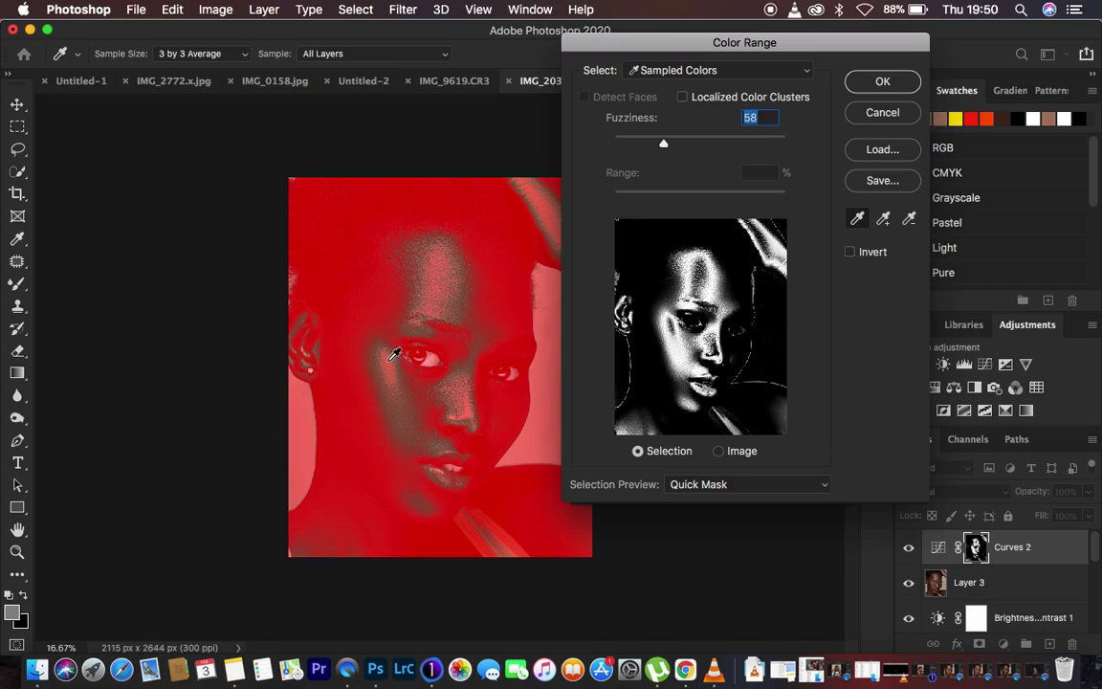
{"action": "left_click", "coordinate": [393, 356]}
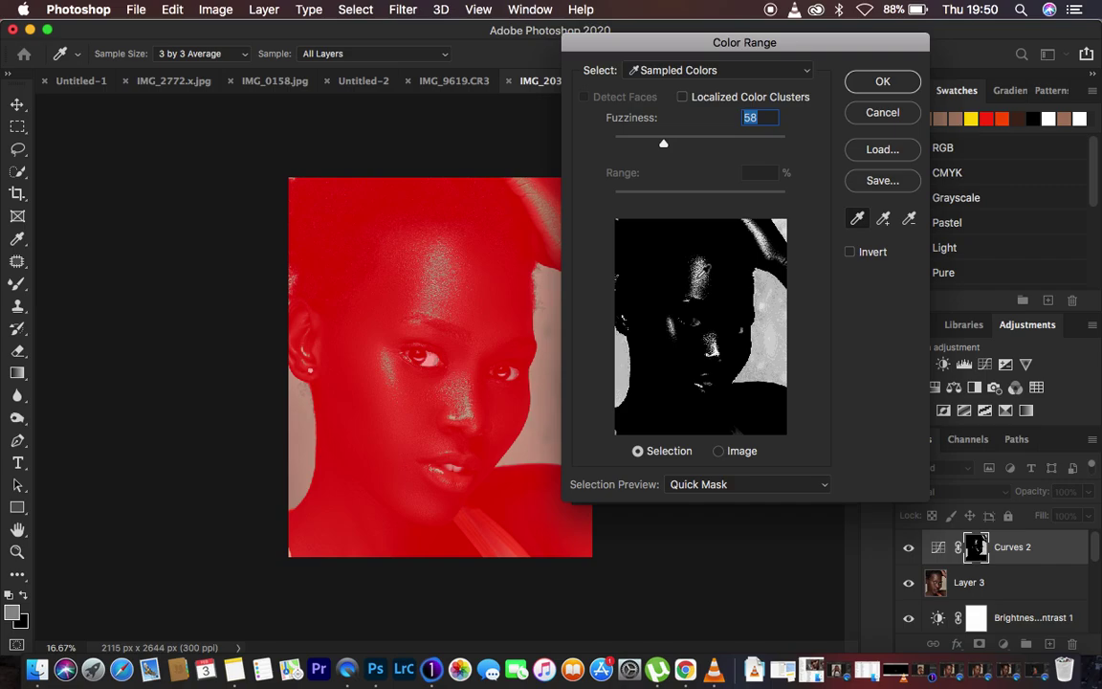
{"action": "left_click_drag", "start_coordinate": [662, 145], "coordinate": [677, 148]}
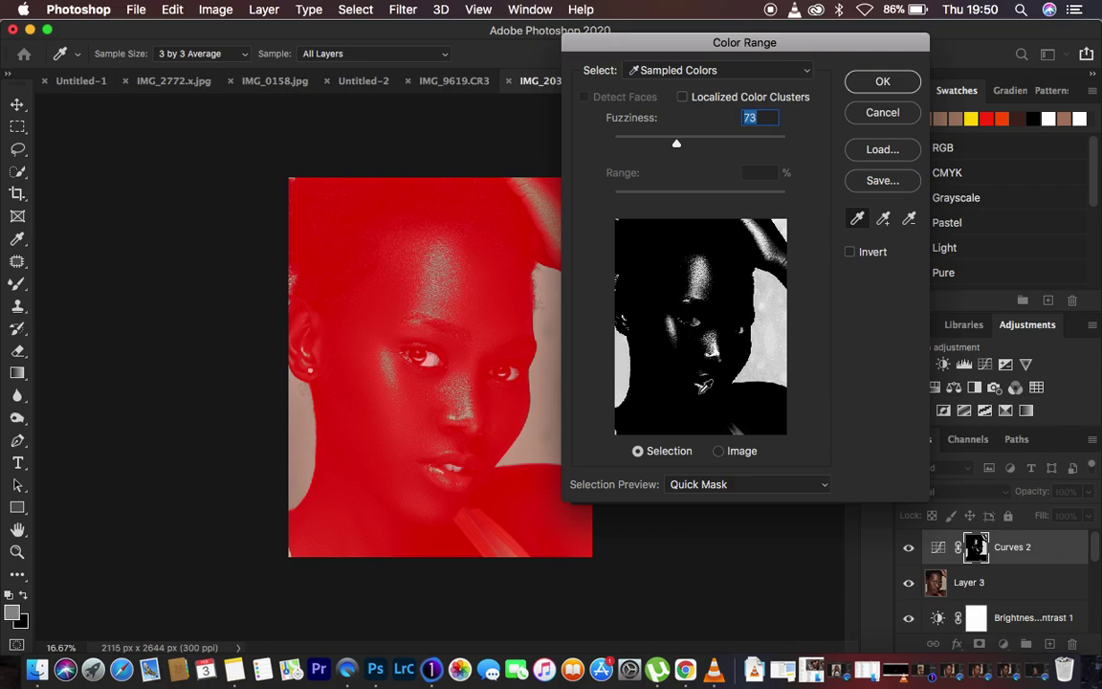
{"action": "left_click", "coordinate": [878, 88]}
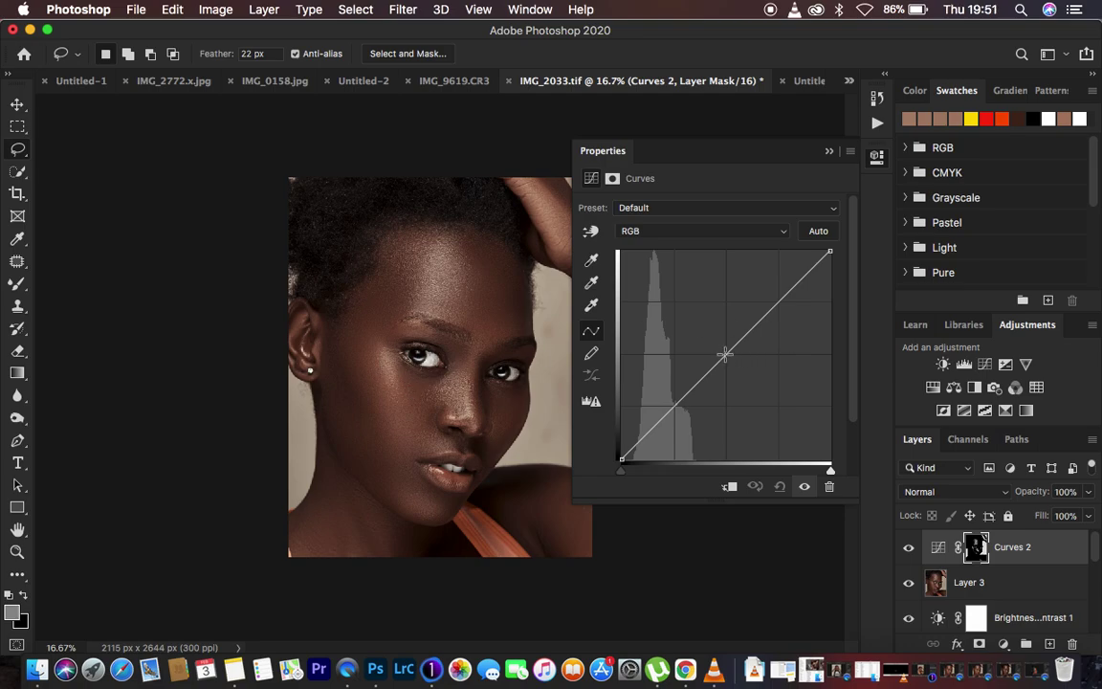
- Raise the midpoint of the RGB curve slightly to brighten the highlights and rename the Curves layer to dodge
{"action": "mouse_move", "coordinate": [726, 356]}
{"action": "left_mouse_down"}
{"action": "mouse_move", "coordinate": [696, 324]}
{"action": "mouse_move", "coordinate": [718, 343]}
{"action": "left_mouse_up"}
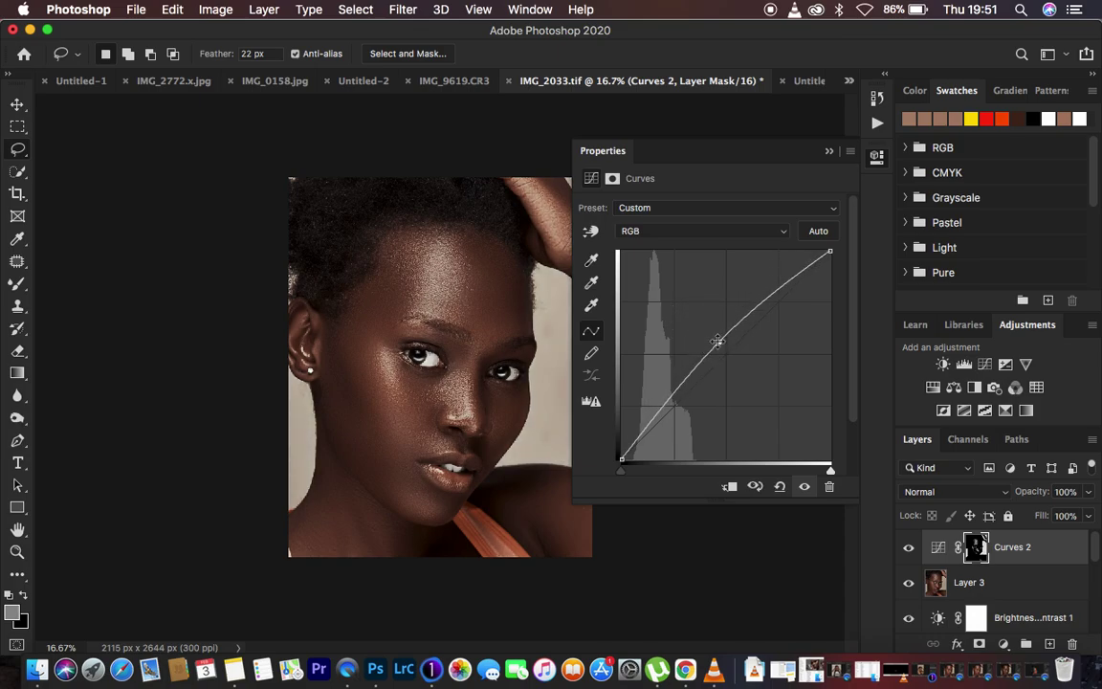
{"action": "left_click", "coordinate": [829, 151]}
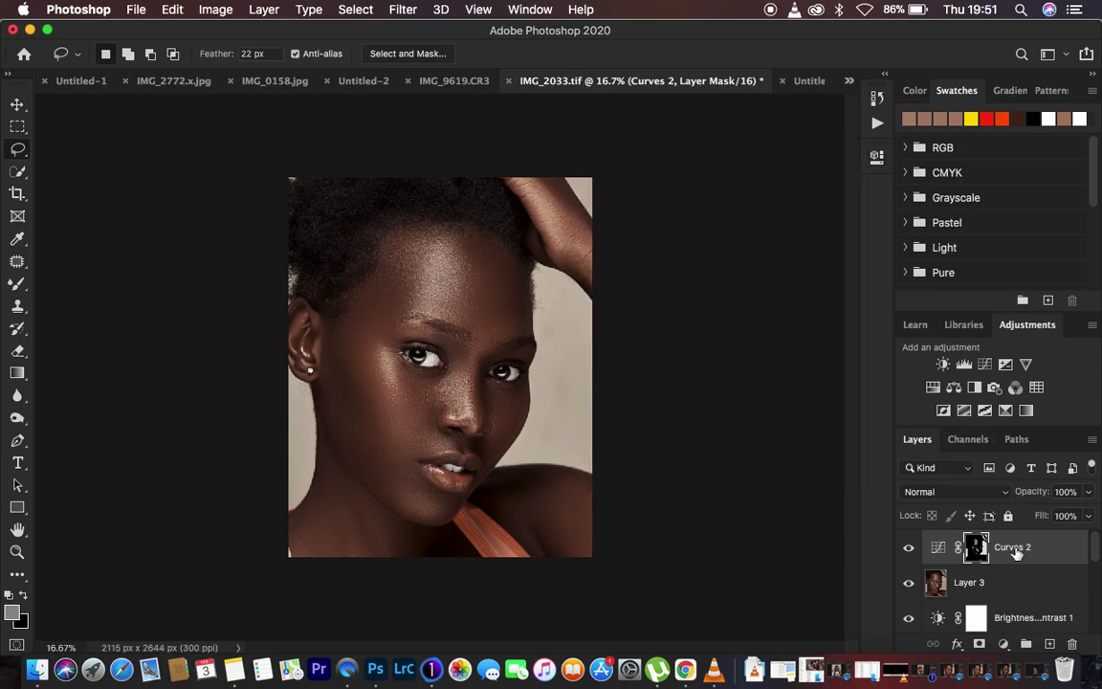
{"action": "double_click", "coordinate": [1013, 548]}
{"action": "type", "text": "dodge"}
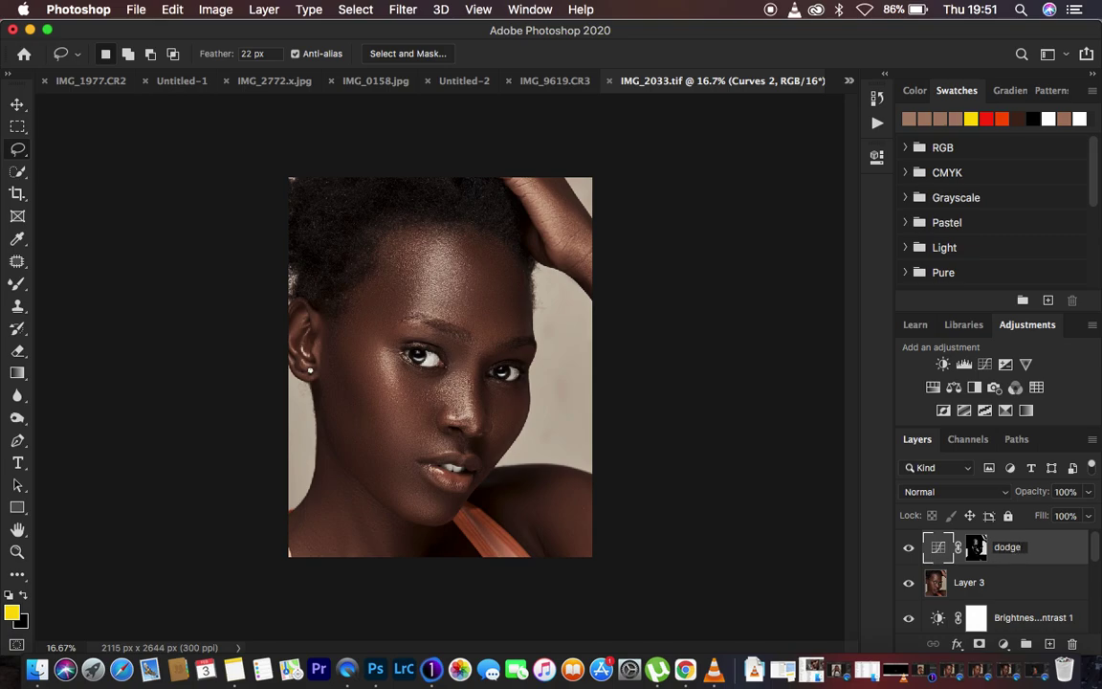
{"action": "key", "text": "Return"}
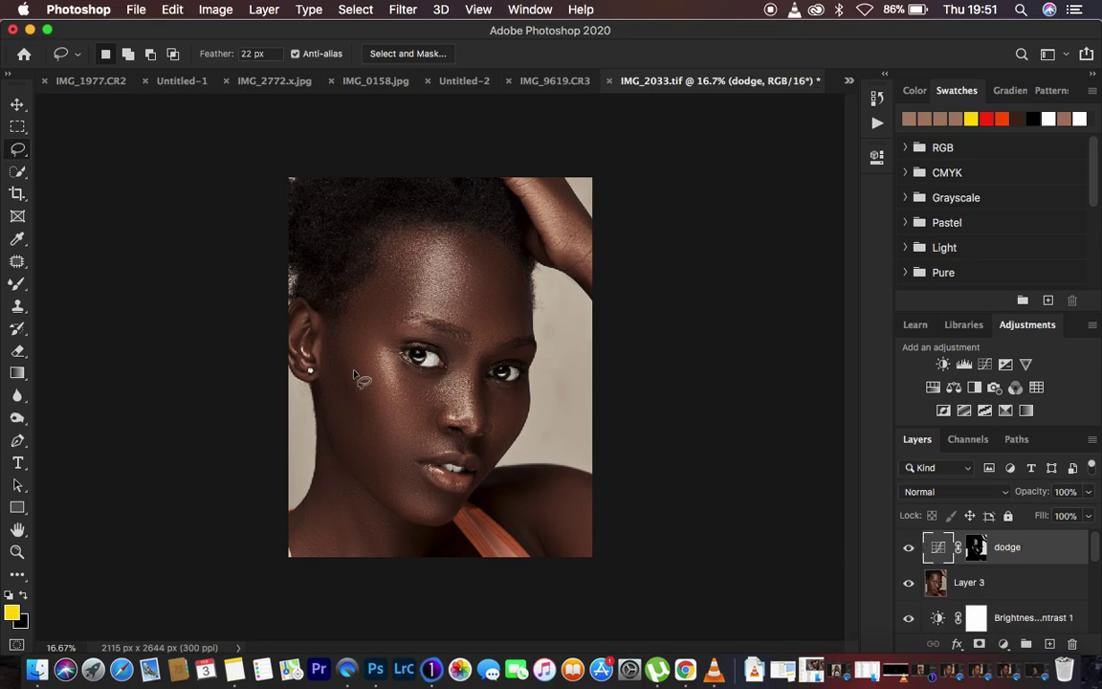
- Add a Curves layer above dodge and mask it with Color Range, sampling the shadowed cheek near the ear with fuzziness 70
{"action": "left_click", "coordinate": [1003, 644]}
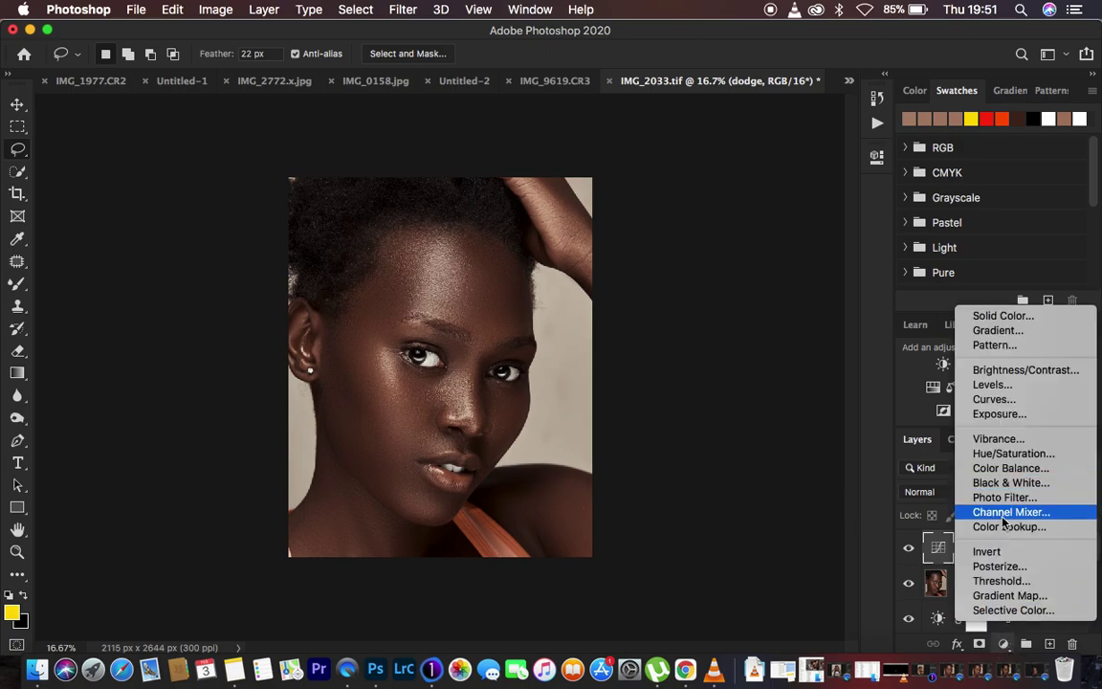
{"action": "left_click", "coordinate": [1000, 400]}
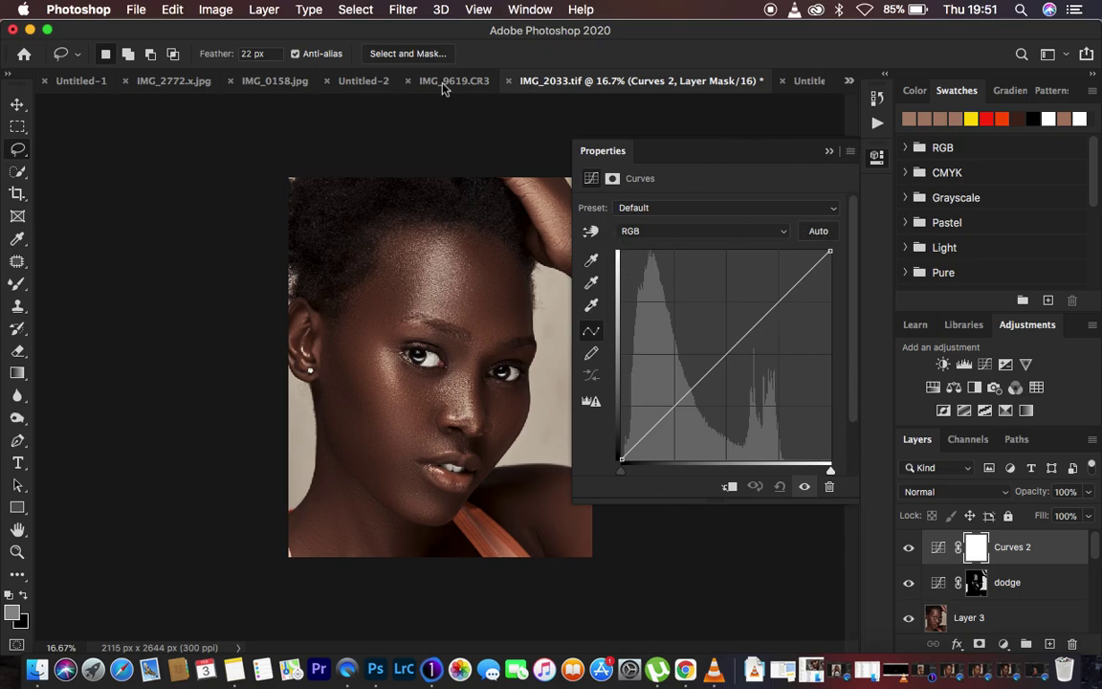
{"action": "left_click", "coordinate": [355, 9]}
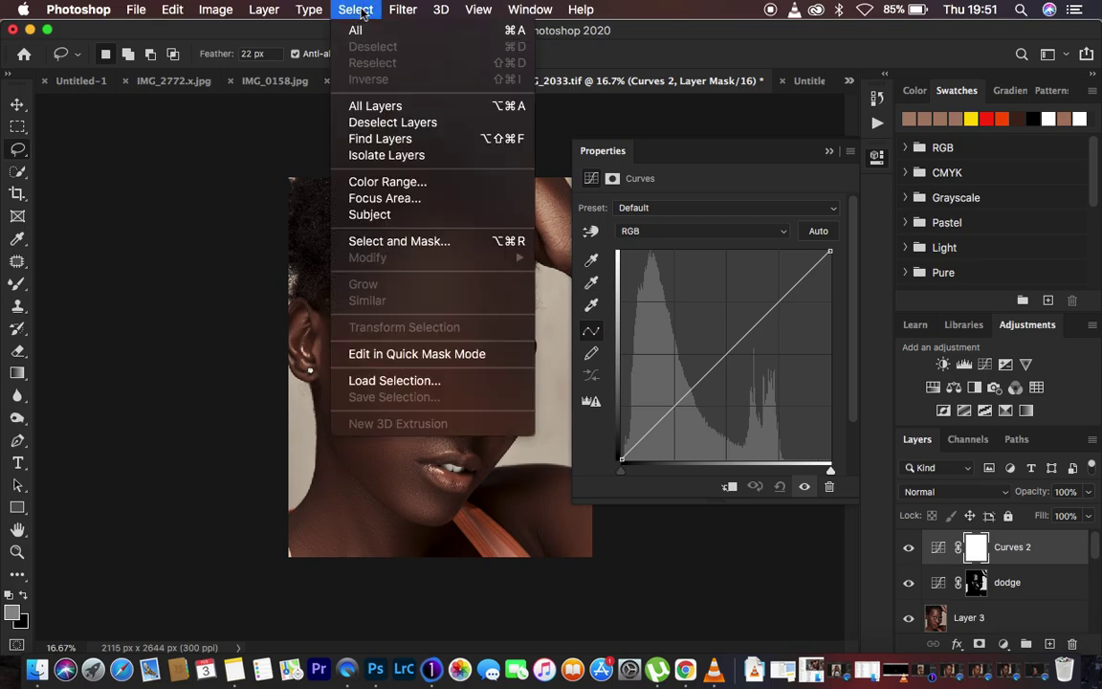
{"action": "left_click", "coordinate": [402, 181]}
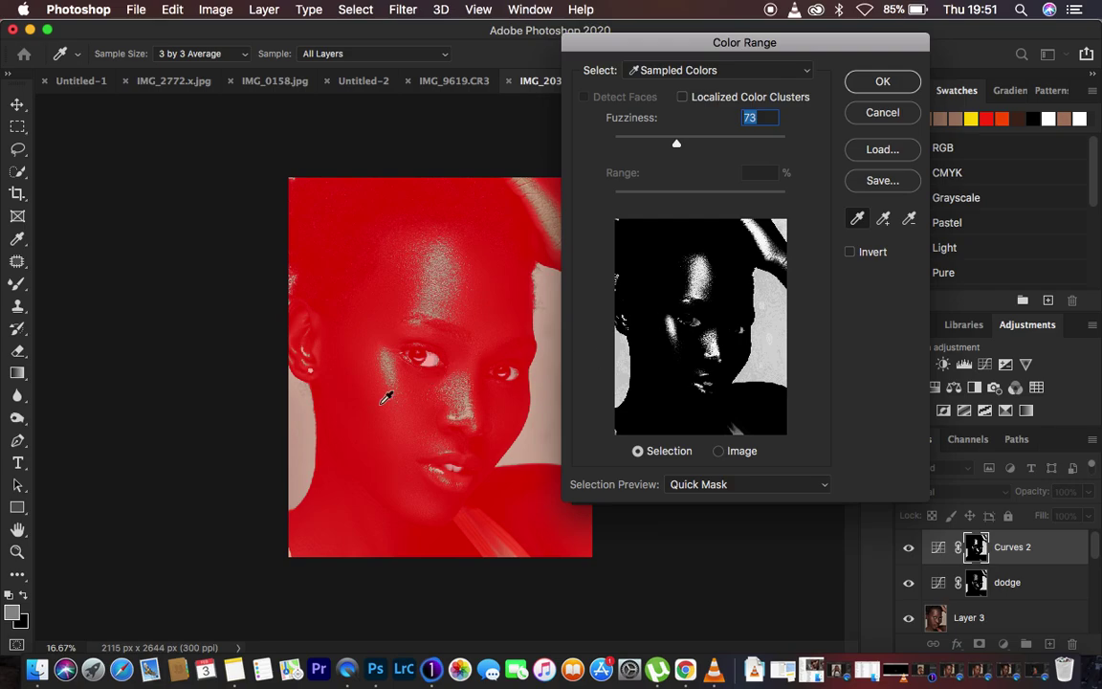
{"action": "left_click", "coordinate": [345, 385]}
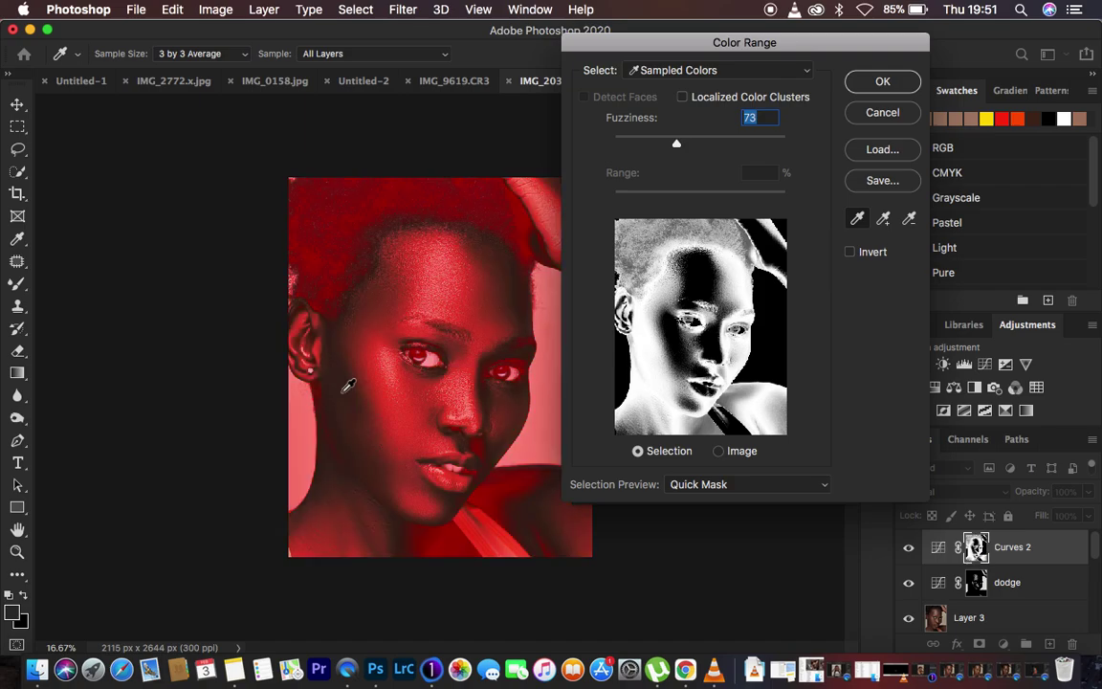
{"action": "left_click", "coordinate": [348, 399]}
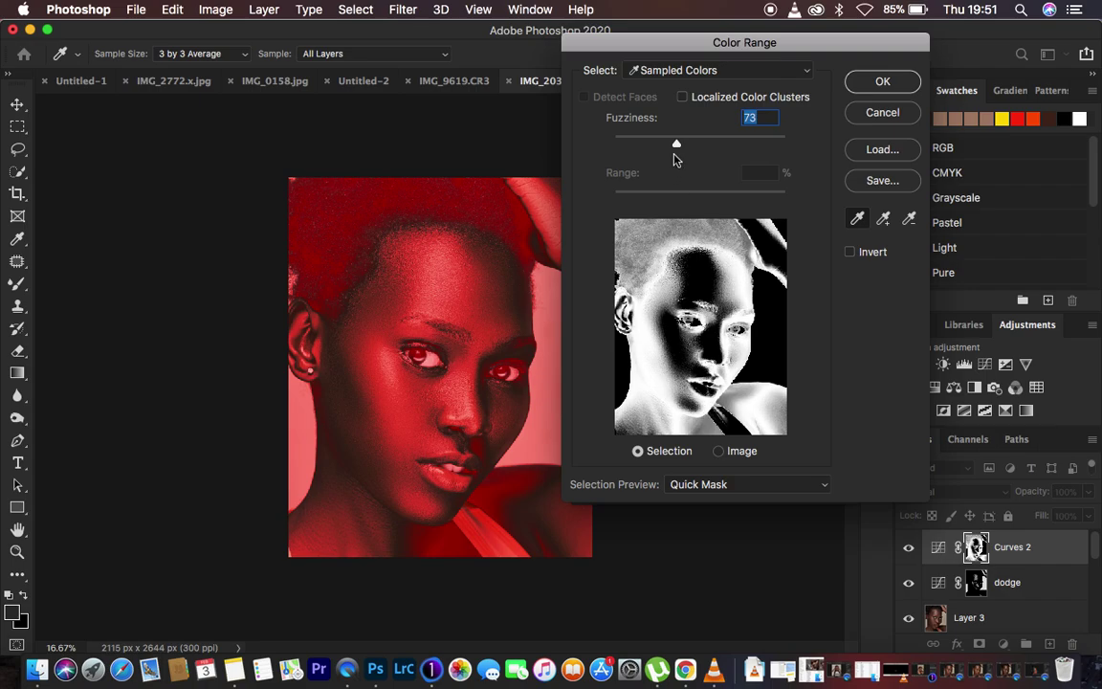
{"action": "mouse_move", "coordinate": [677, 148]}
{"action": "left_mouse_down"}
{"action": "mouse_move", "coordinate": [664, 146]}
{"action": "mouse_move", "coordinate": [675, 149]}
{"action": "left_mouse_up"}
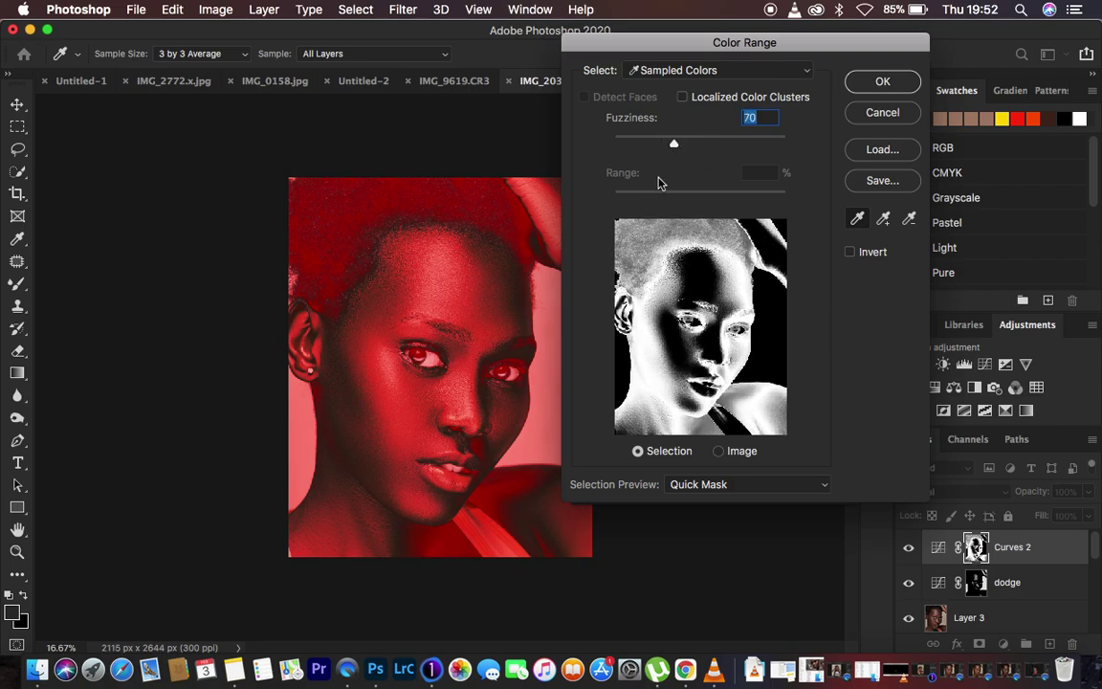
{"action": "left_click", "coordinate": [881, 83]}
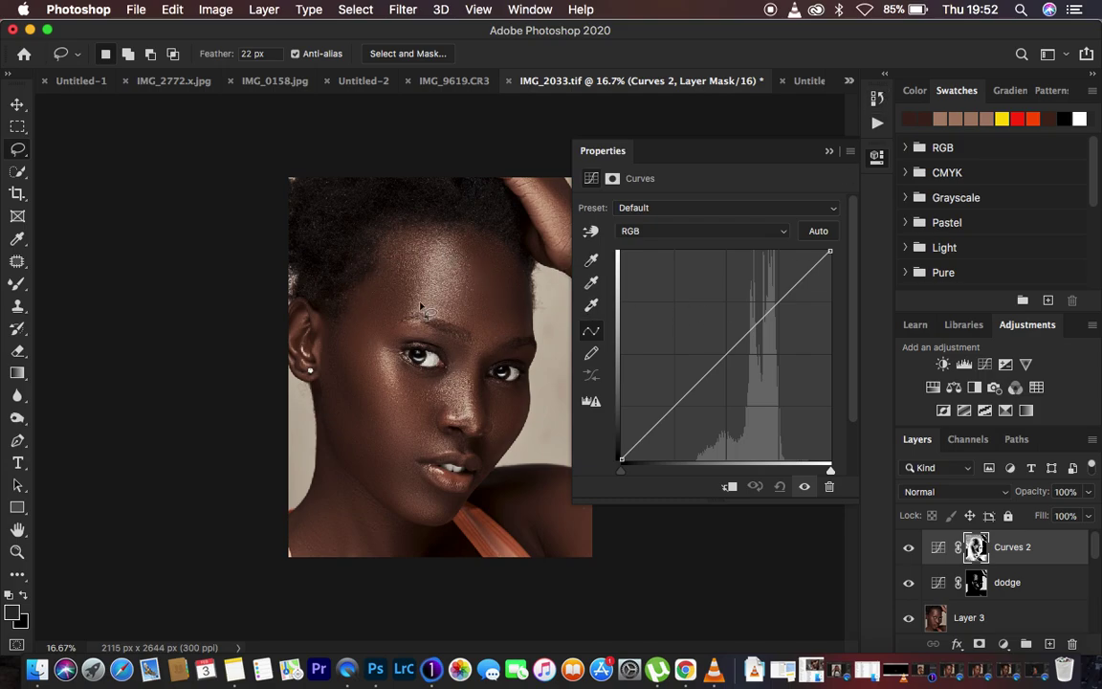
- Pull the midpoint of the new layer's RGB curve down slightly to darken the masked shadows
{"action": "left_click", "coordinate": [725, 354]}
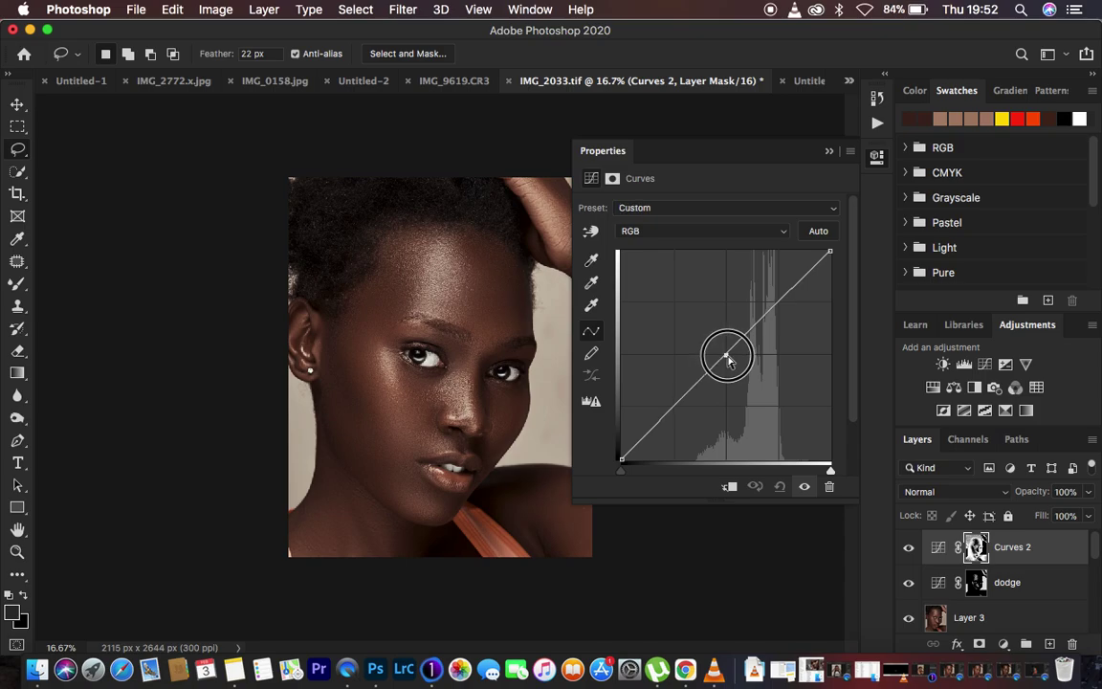
{"action": "left_click_drag", "start_coordinate": [734, 364], "coordinate": [731, 362]}
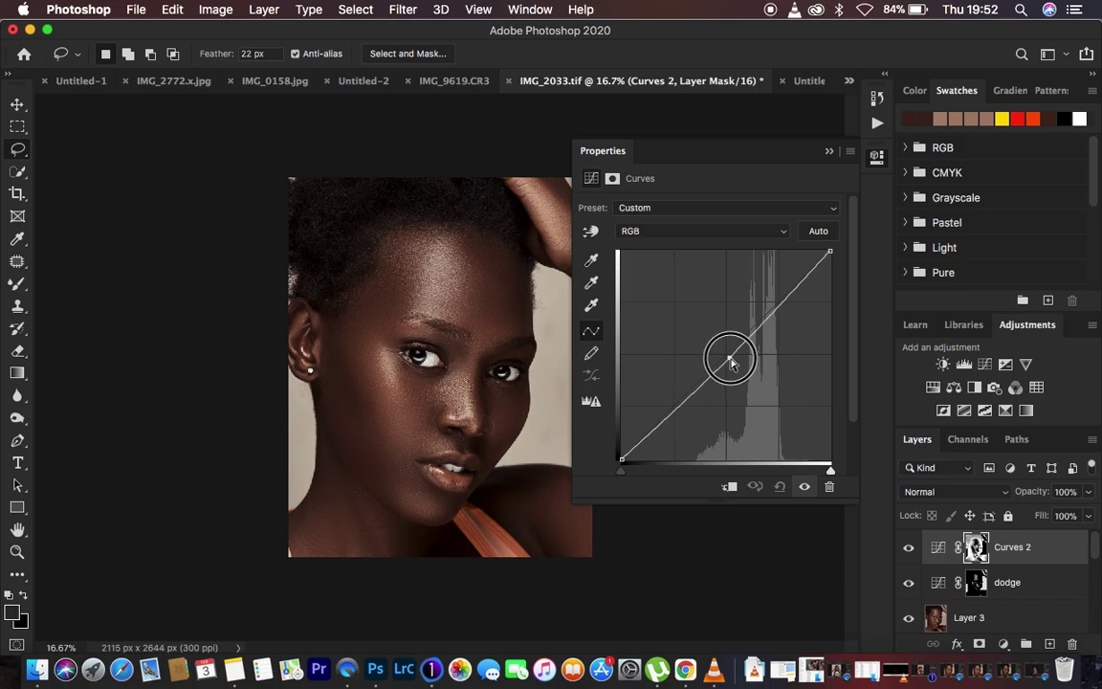
{"action": "mouse_move", "coordinate": [732, 362]}
{"action": "left_mouse_down"}
{"action": "mouse_move", "coordinate": [748, 378]}
{"action": "mouse_move", "coordinate": [730, 365]}
{"action": "left_mouse_up"}
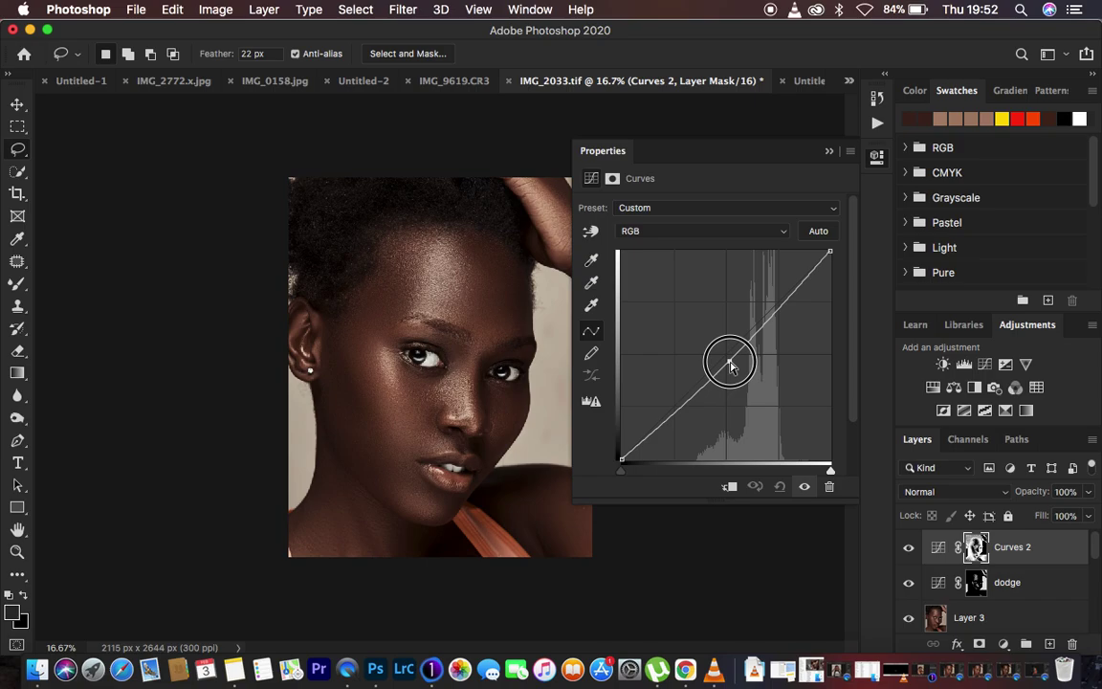
{"action": "left_click_drag", "start_coordinate": [729, 365], "coordinate": [729, 361]}
{"action": "left_click", "coordinate": [827, 153]}
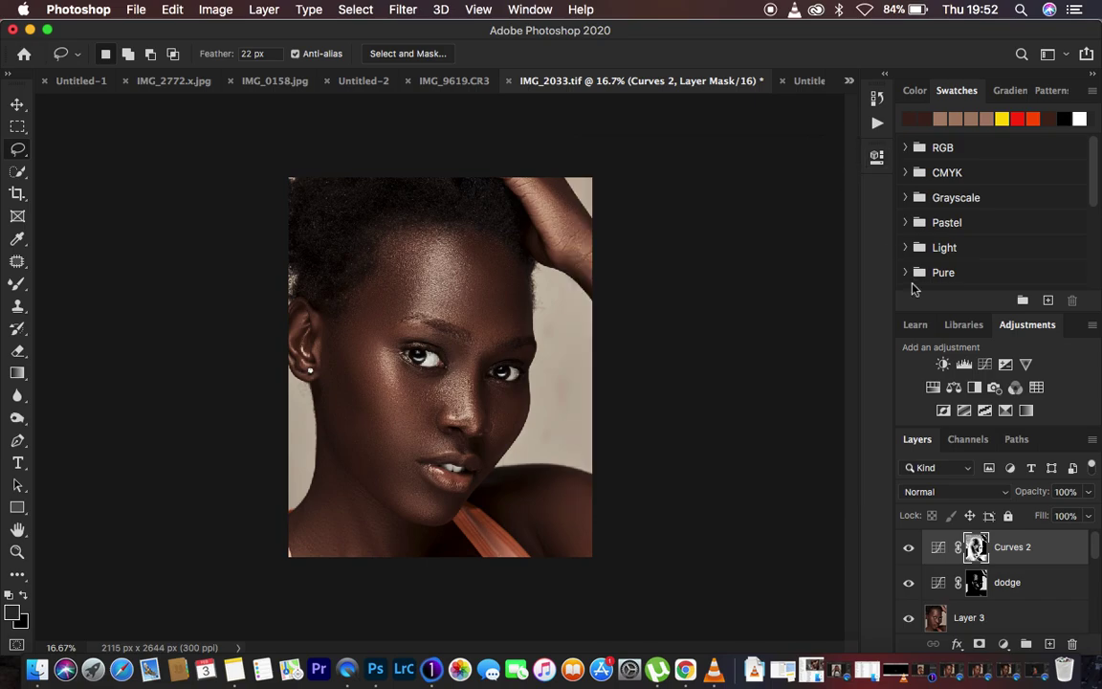
- Rename the top Curves layer to burn
{"action": "double_click", "coordinate": [1012, 548]}
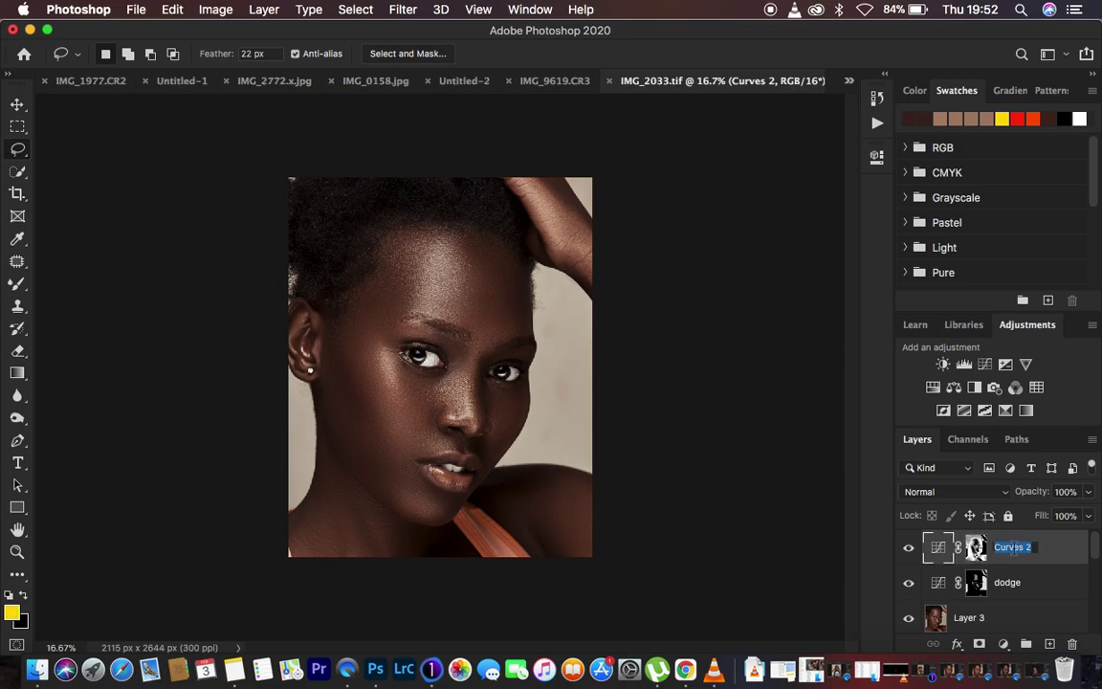
{"action": "type", "text": "burn"}
{"action": "key", "text": "Return"}
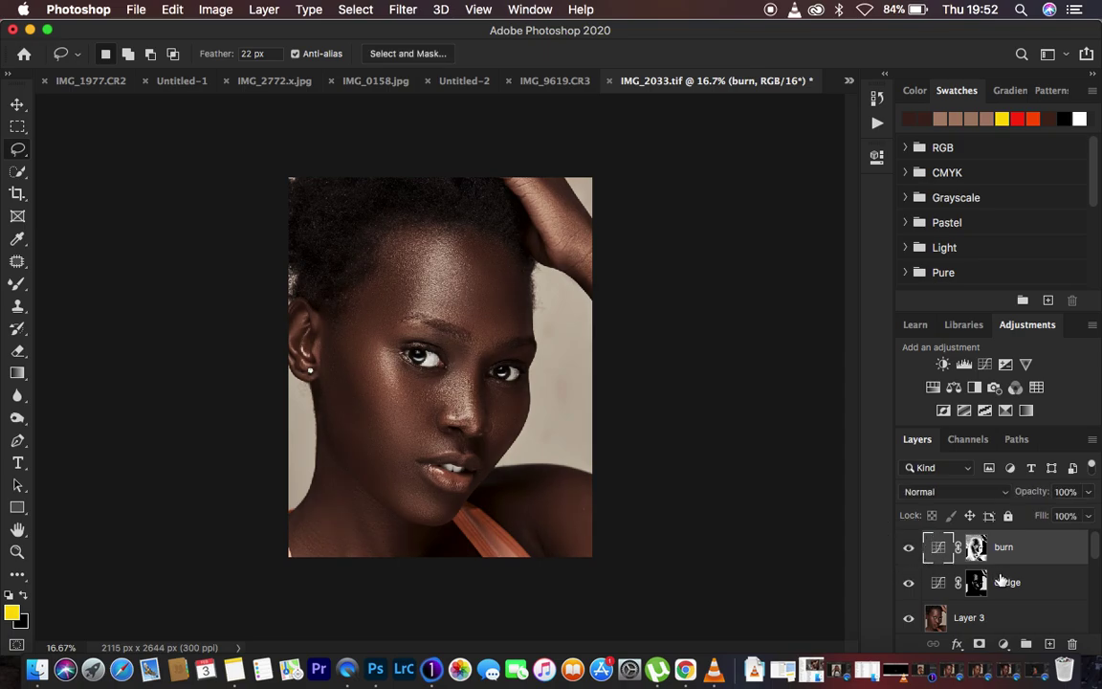
- Toggle the dodge layer's visibility repeatedly to compare the portrait with and without the brightened highlights, keeping its opacity at 100%
{"action": "left_click", "coordinate": [977, 582]}
{"action": "left_click", "coordinate": [908, 582]}
{"action": "left_click", "coordinate": [908, 583]}
{"action": "left_click", "coordinate": [908, 583]}
{"action": "left_click", "coordinate": [907, 583]}
{"action": "left_click", "coordinate": [908, 583]}
{"action": "left_click", "coordinate": [908, 583]}
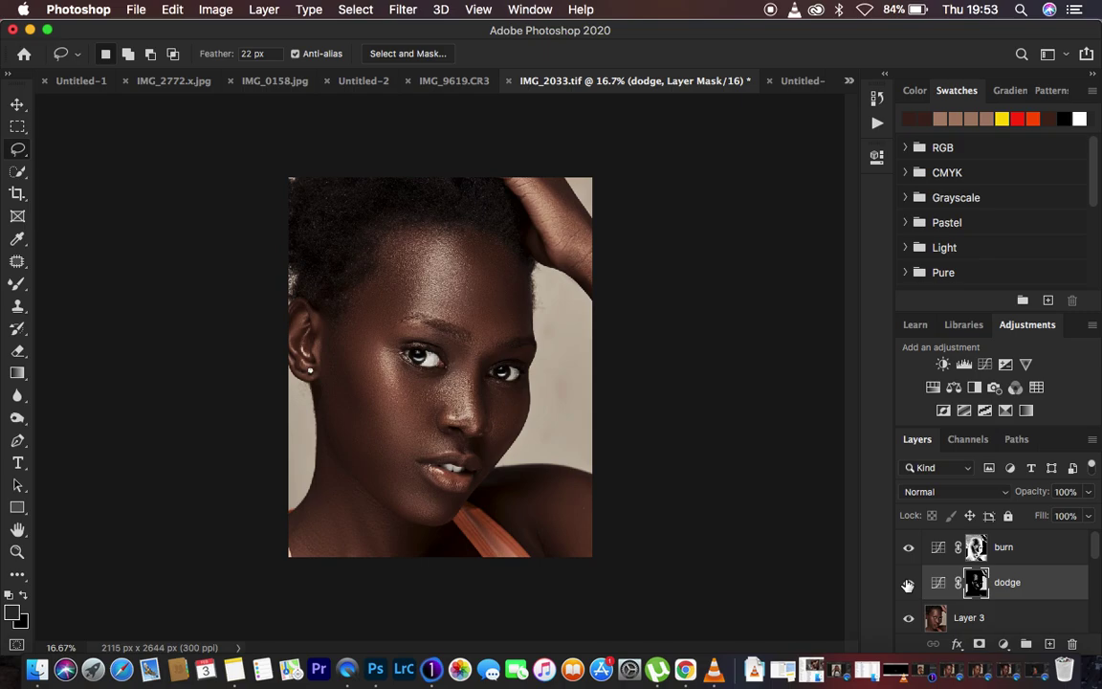
{"action": "left_click", "coordinate": [908, 583]}
{"action": "mouse_move", "coordinate": [1039, 497]}
{"action": "left_mouse_down"}
{"action": "mouse_move", "coordinate": [996, 491]}
{"action": "mouse_move", "coordinate": [1098, 486]}
{"action": "left_mouse_up"}
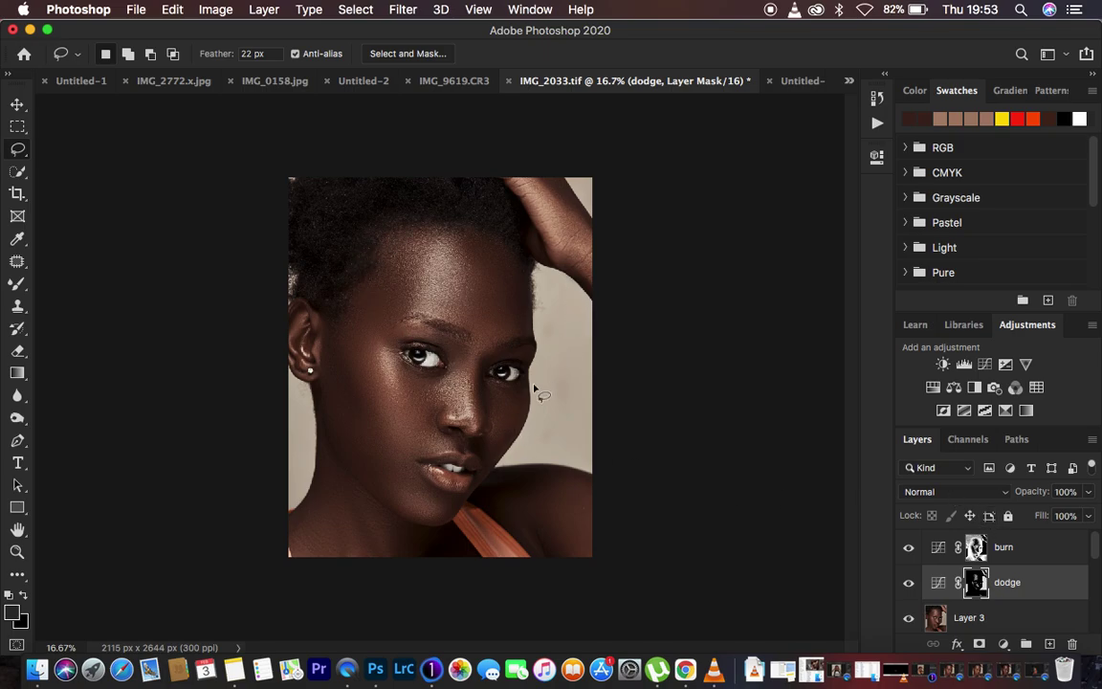
- Set the blend mode of both the dodge and burn Curves layers to Luminosity
{"action": "left_click", "coordinate": [942, 491]}
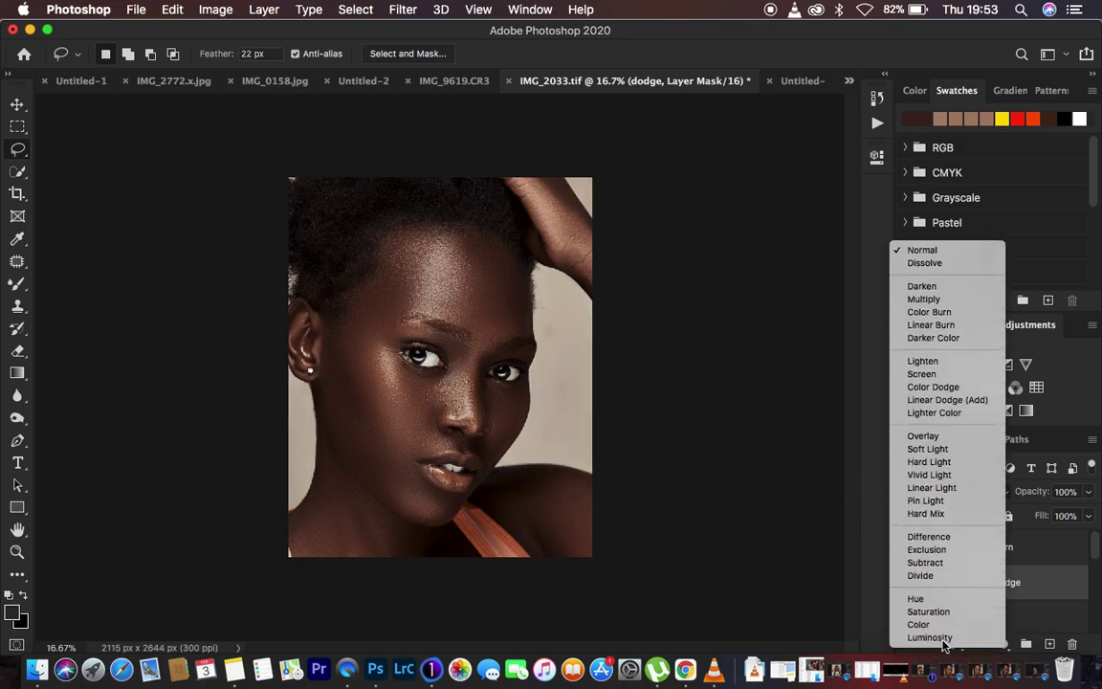
{"action": "left_click", "coordinate": [943, 638]}
{"action": "left_click", "coordinate": [1004, 534]}
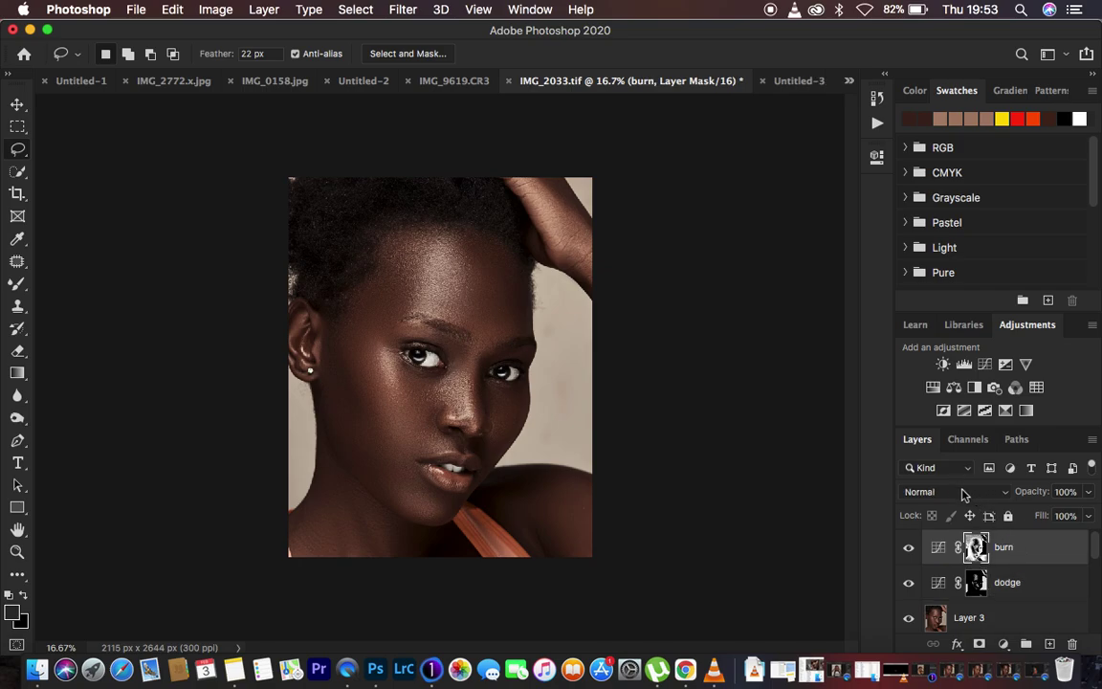
{"action": "left_click", "coordinate": [963, 492]}
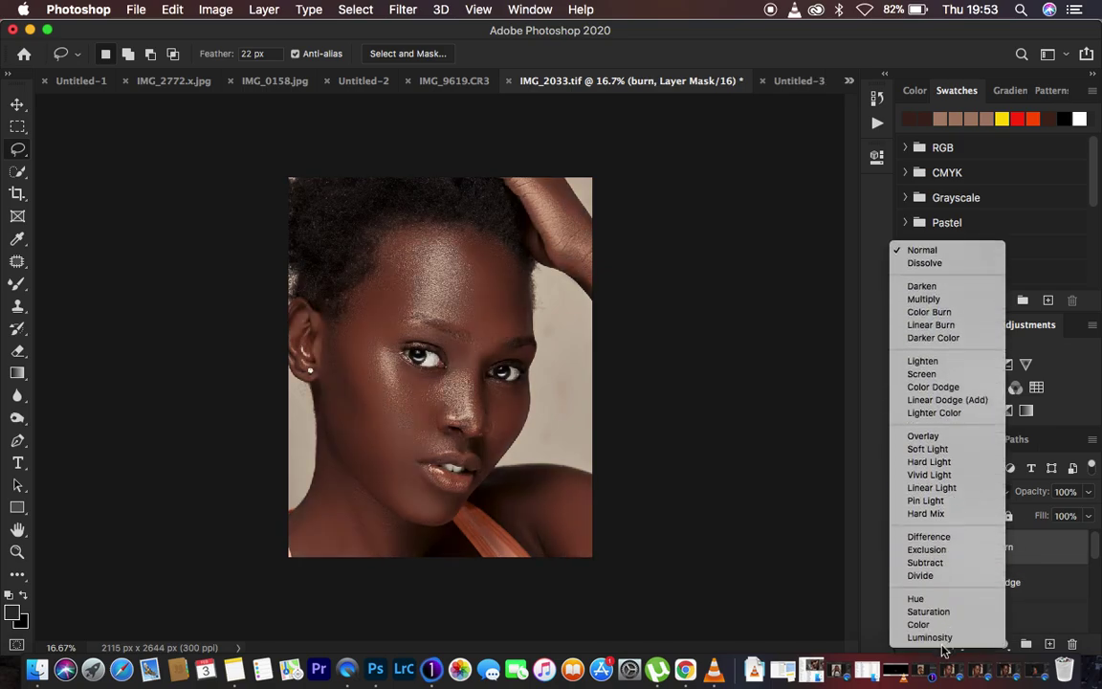
{"action": "left_click", "coordinate": [933, 625]}
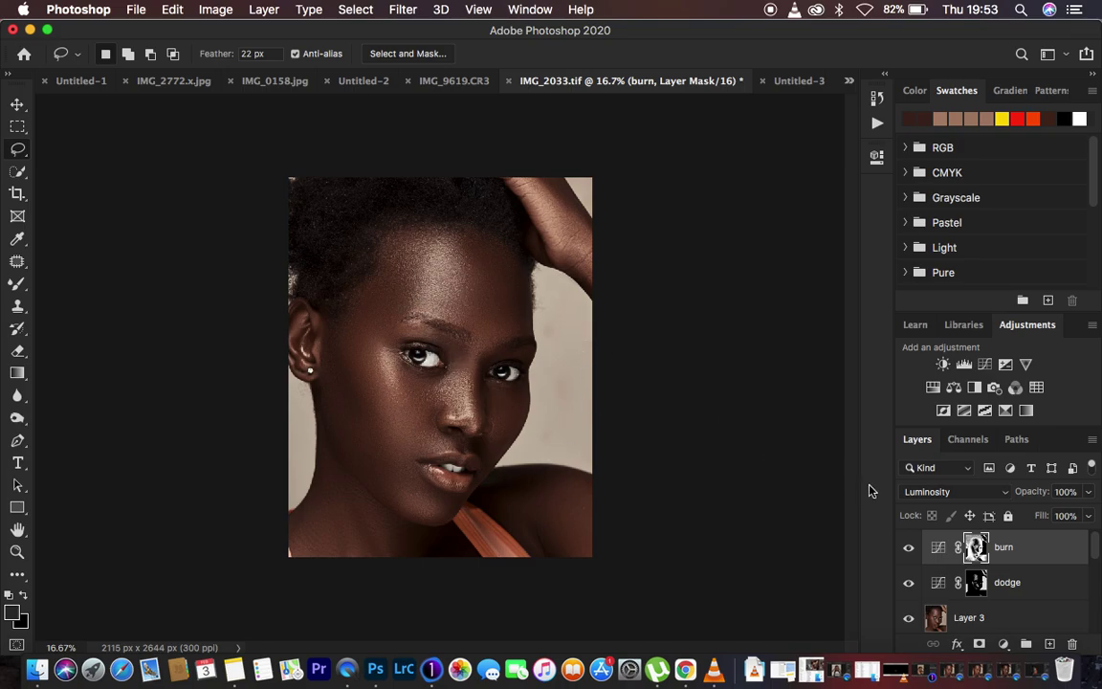
- Group the burn and dodge layers together and name the group "dodde and burn"
{"action": "left_click", "coordinate": [1051, 584], "text": "shift"}
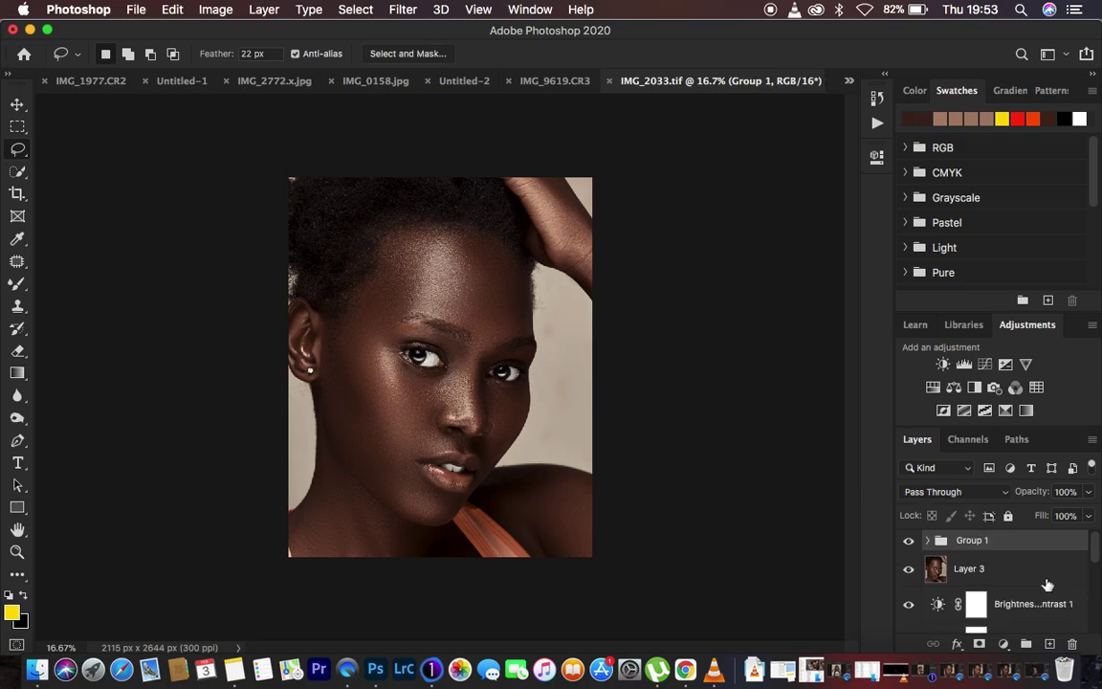
{"action": "double_click", "coordinate": [971, 540]}
{"action": "type", "text": "doo"}
{"action": "type", "text": "de and bur"}
{"action": "type", "text": "n"}
{"action": "key", "text": "Return"}
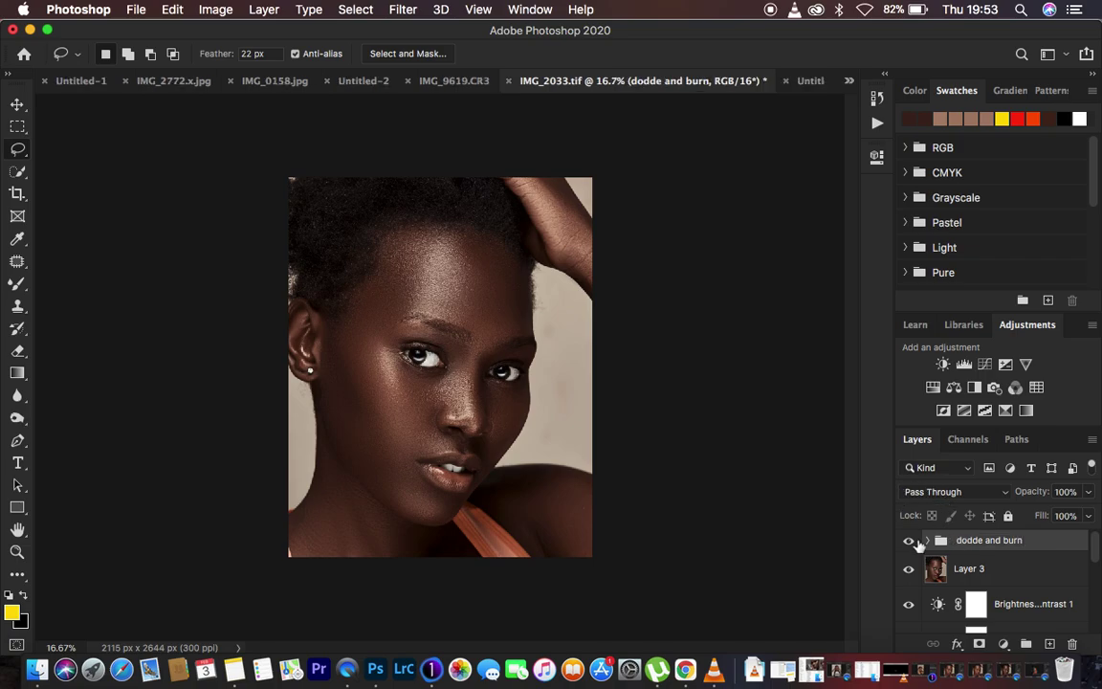
- Toggle the new group's visibility repeatedly to examine the portrait before and after the combined dodging and burning
{"action": "left_click", "coordinate": [909, 541]}
{"action": "left_click", "coordinate": [909, 543]}
{"action": "left_click", "coordinate": [909, 543]}
{"action": "left_click", "coordinate": [908, 542]}
{"action": "left_click", "coordinate": [909, 541]}
{"action": "left_click", "coordinate": [909, 542]}
{"action": "left_click", "coordinate": [909, 541]}
{"action": "left_click", "coordinate": [908, 541]}
{"action": "left_click", "coordinate": [908, 542]}
{"action": "left_click", "coordinate": [909, 542]}
{"action": "left_click", "coordinate": [908, 541]}
{"action": "left_click", "coordinate": [909, 542]}
- Lower the dodde and burn group's opacity to 53% and compare the softened effect by switching the group off and on
{"action": "mouse_move", "coordinate": [1088, 491]}
{"action": "left_mouse_down"}
{"action": "mouse_move", "coordinate": [1075, 514]}
{"action": "mouse_move", "coordinate": [1052, 514]}
{"action": "left_mouse_up"}
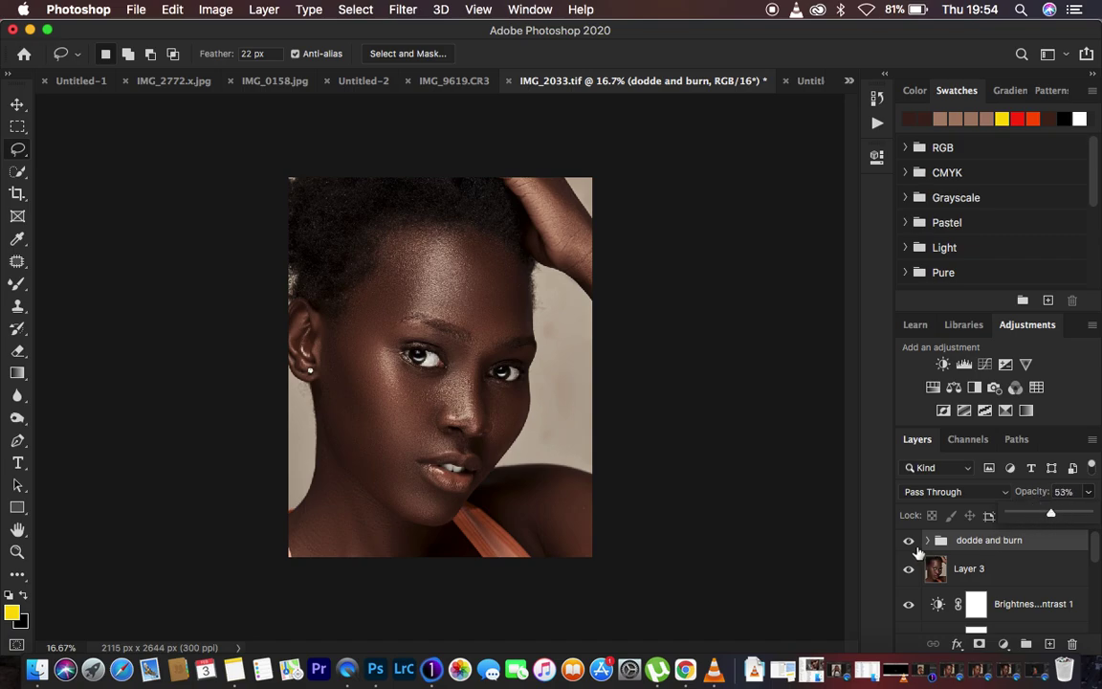
{"action": "left_click", "coordinate": [909, 542]}
{"action": "left_click", "coordinate": [909, 543]}
{"action": "left_click", "coordinate": [909, 542]}
{"action": "left_click", "coordinate": [909, 542]}
{"action": "left_click", "coordinate": [908, 543]}
{"action": "left_click", "coordinate": [908, 543]}
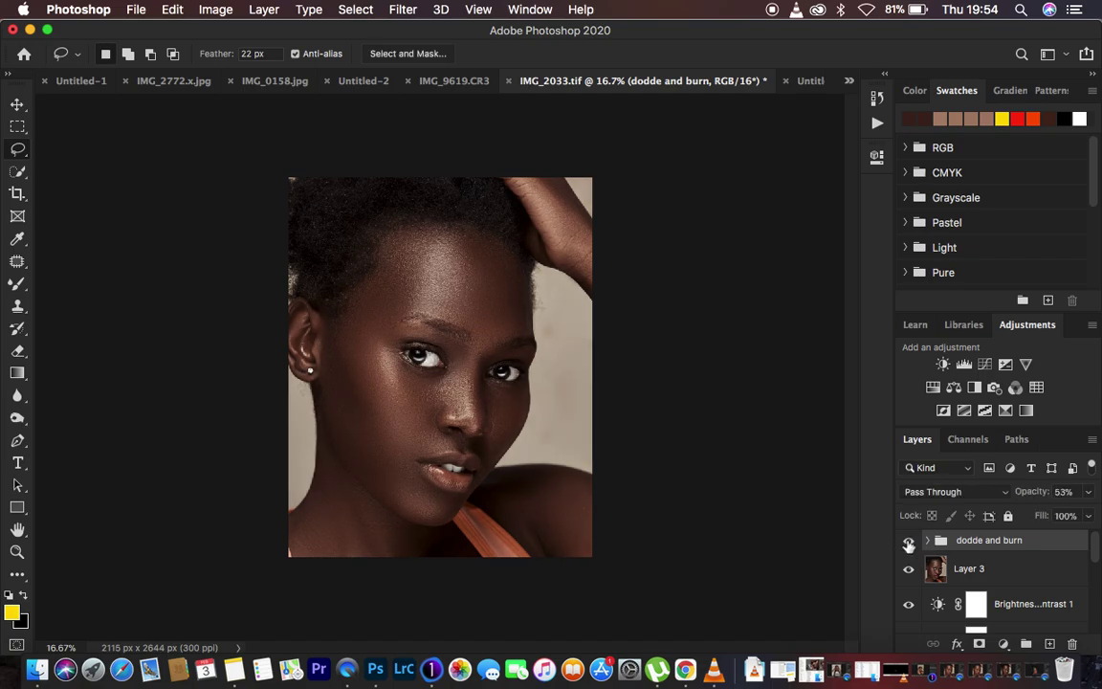